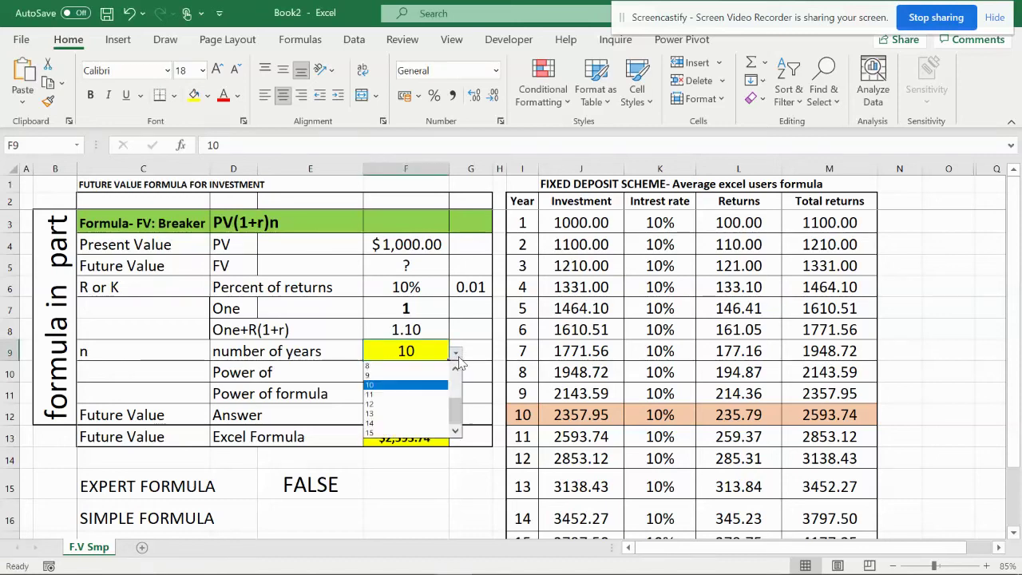
- Choose 11 and then 14 as the number of years in F9's drop-down list
left_click(428, 392)
left_click(455, 353)
left_click(411, 397)
left_click(455, 352)
left_click(409, 429)
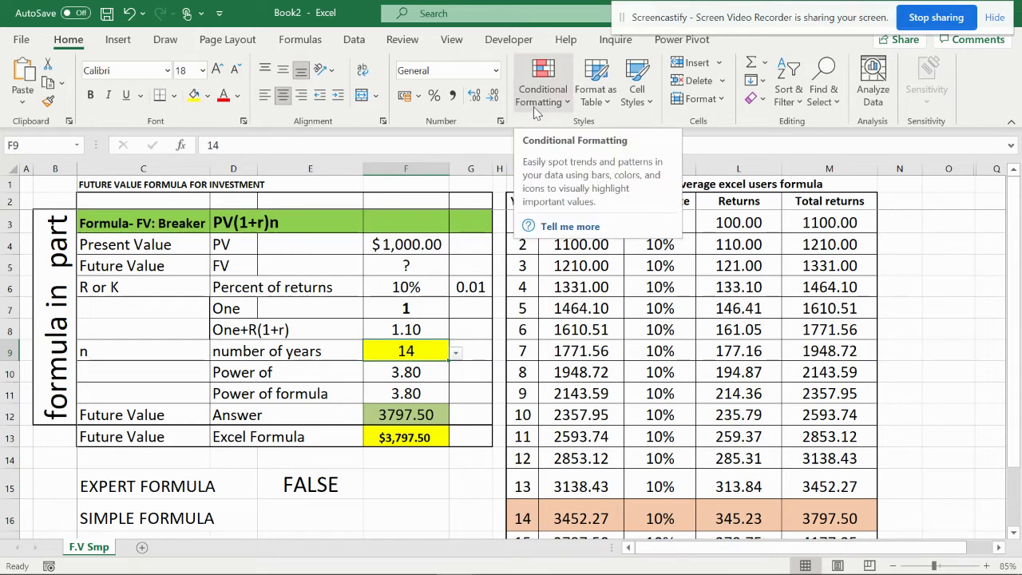
- Review E15's formula =MATCH($I3,$I$3:$I$17,0)=$F$9 and commit it unchanged
left_click(304, 494)
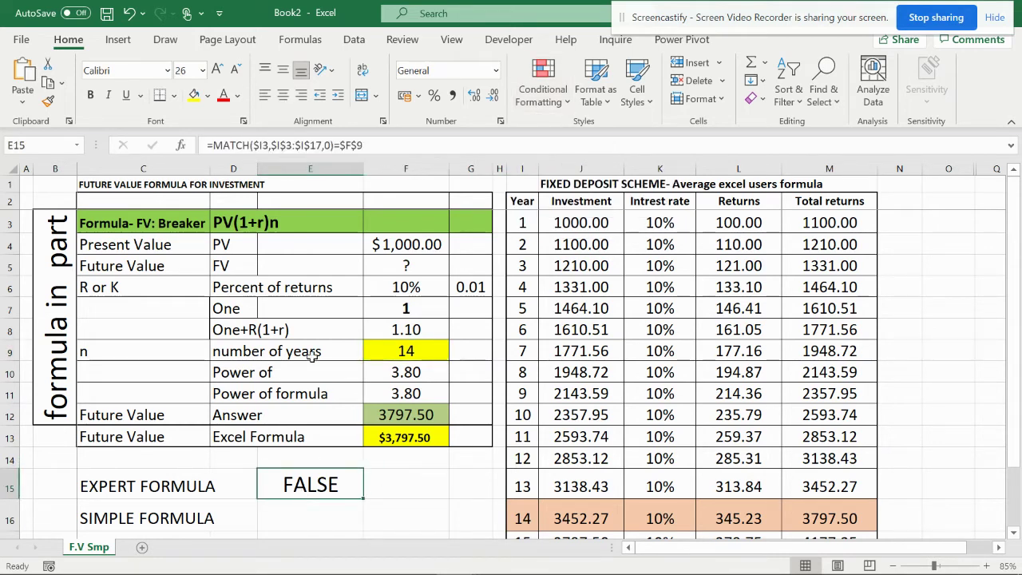
double_click(322, 485)
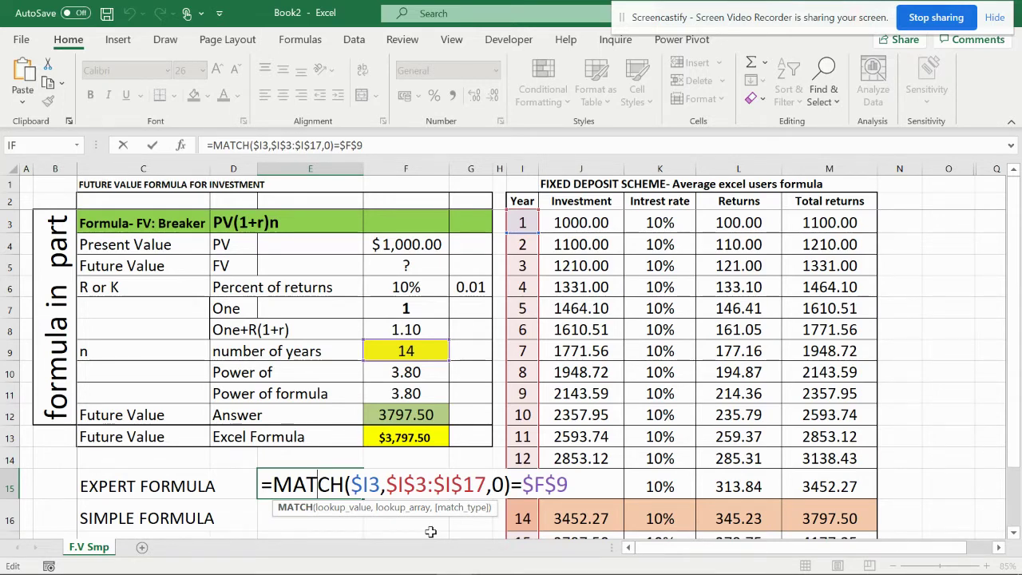
key("ctrl+Return")
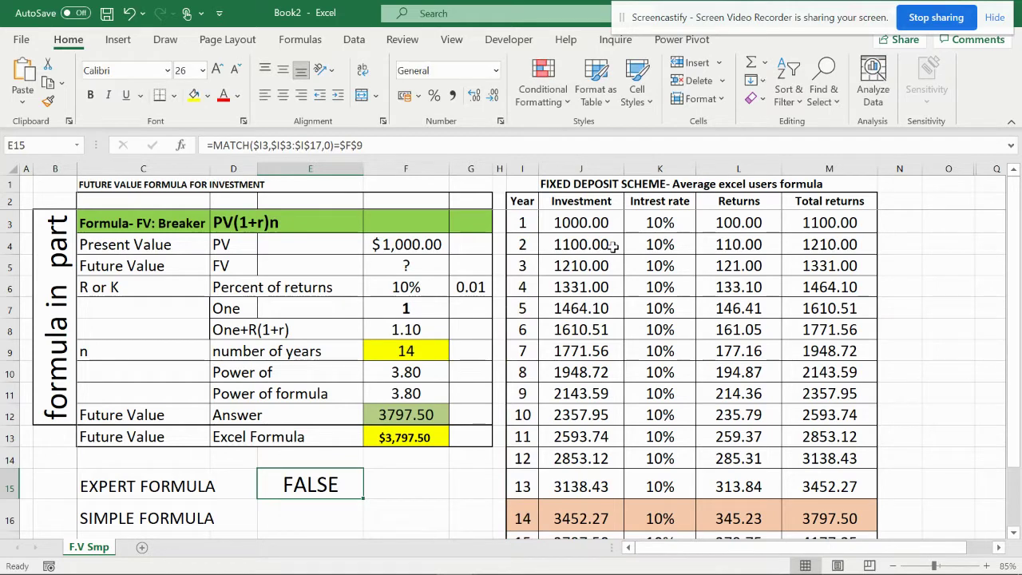
left_click(523, 226)
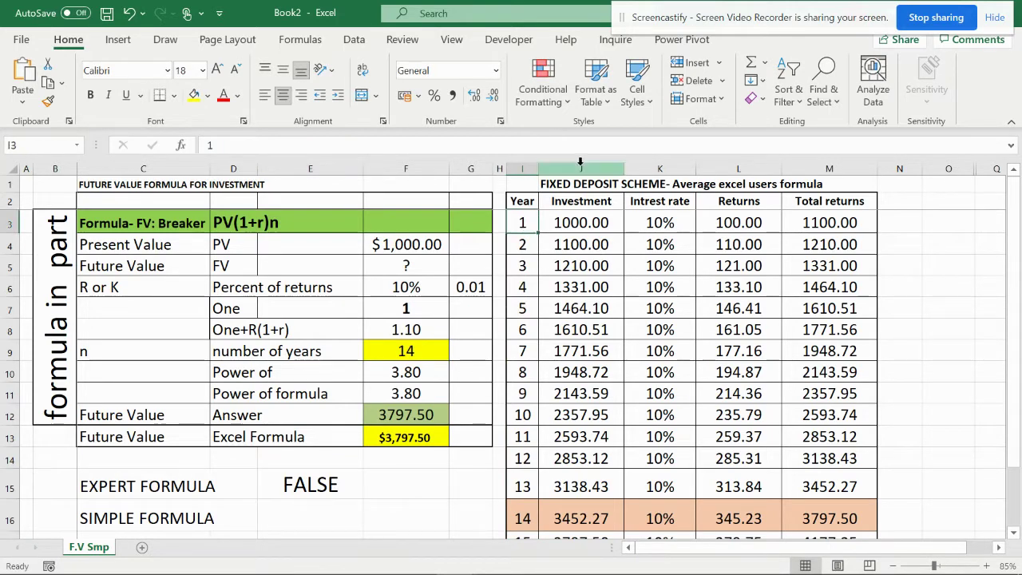
- Clear conditional formatting rules from the entire sheet
left_click(551, 89)
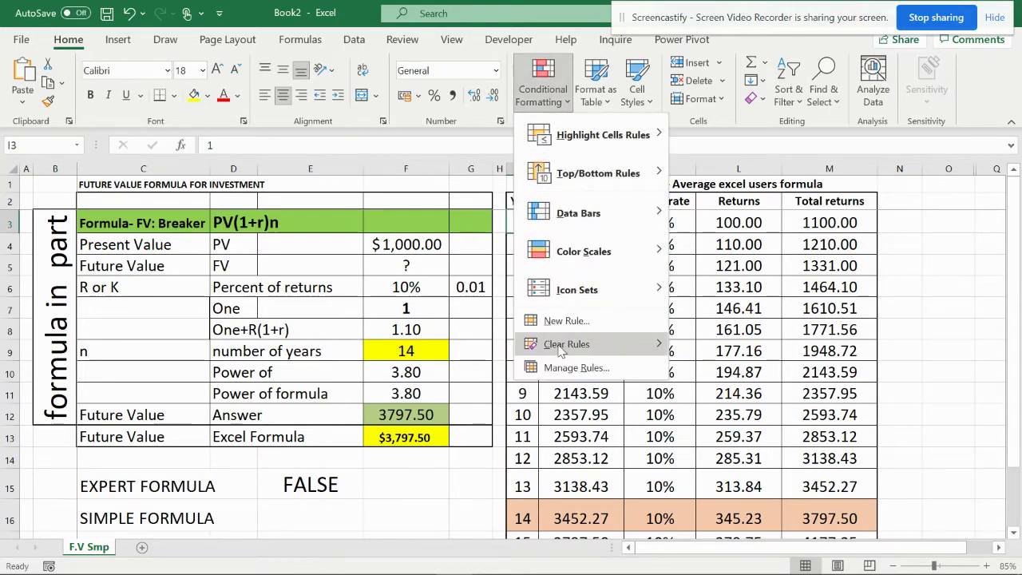
mouse_move(561, 351)
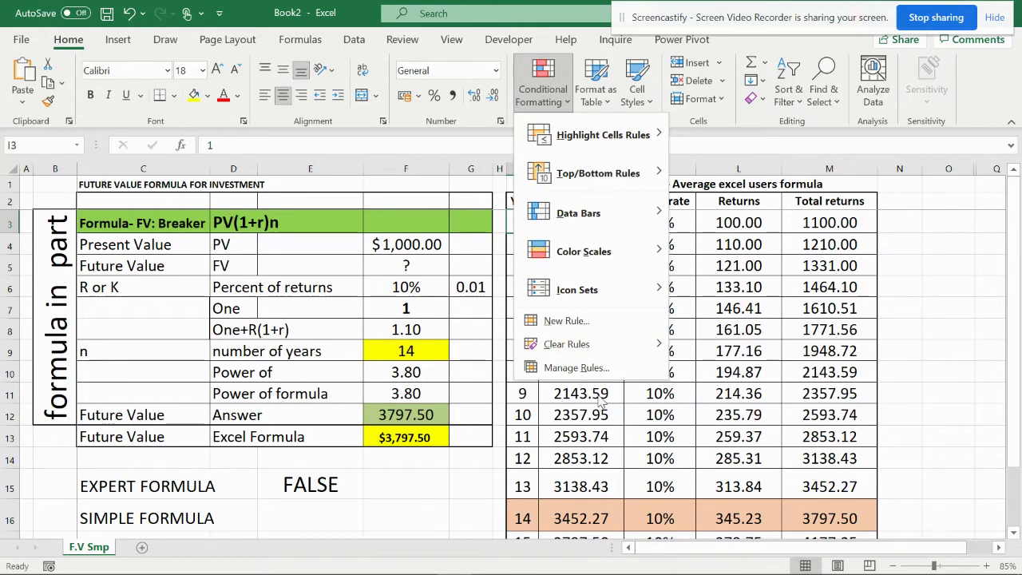
mouse_move(635, 347)
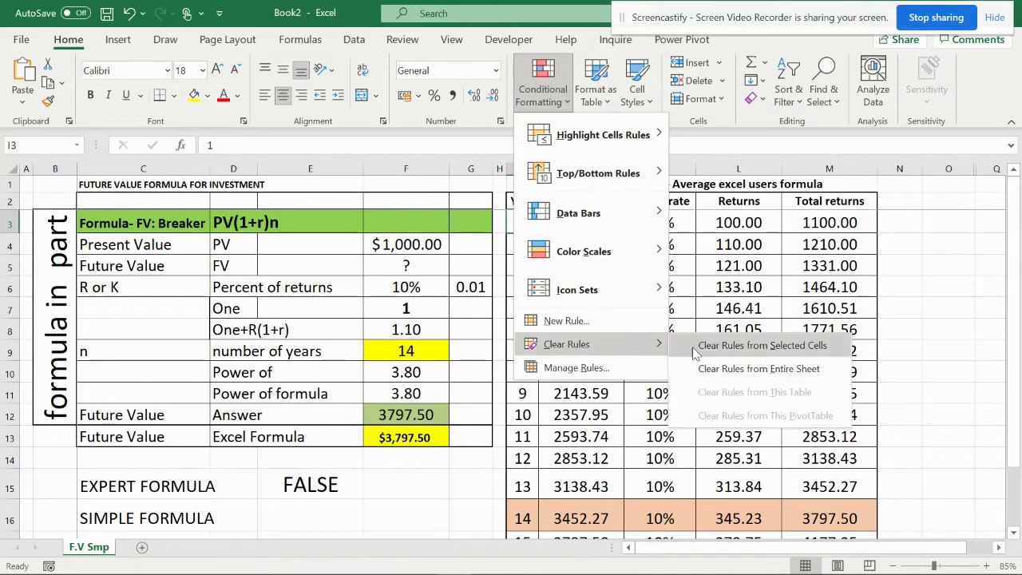
left_click(736, 372)
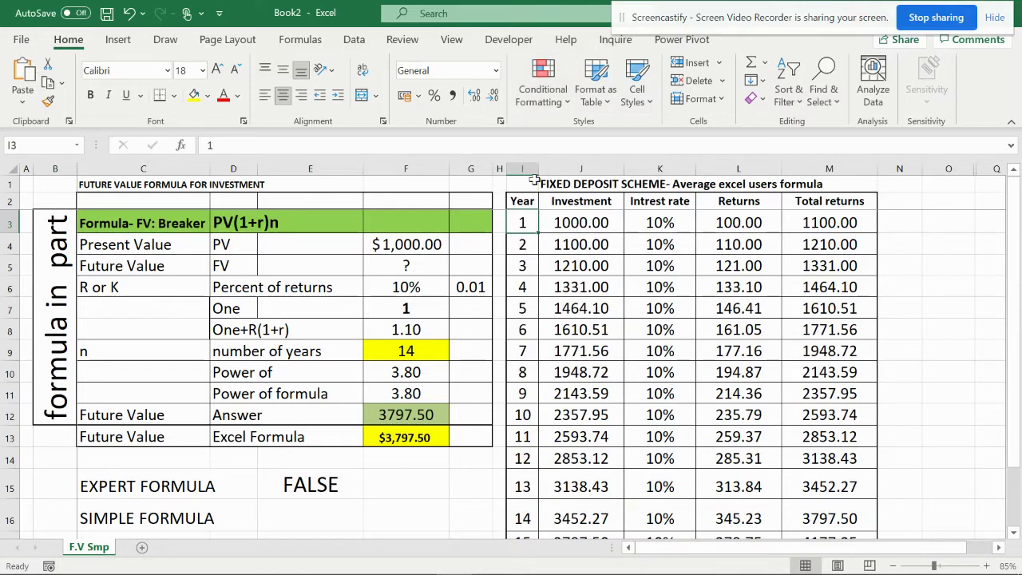
- Confirm the rules manager lists no rules for This Worksheet and close it
left_click(532, 104)
left_click(569, 429)
left_click(284, 90)
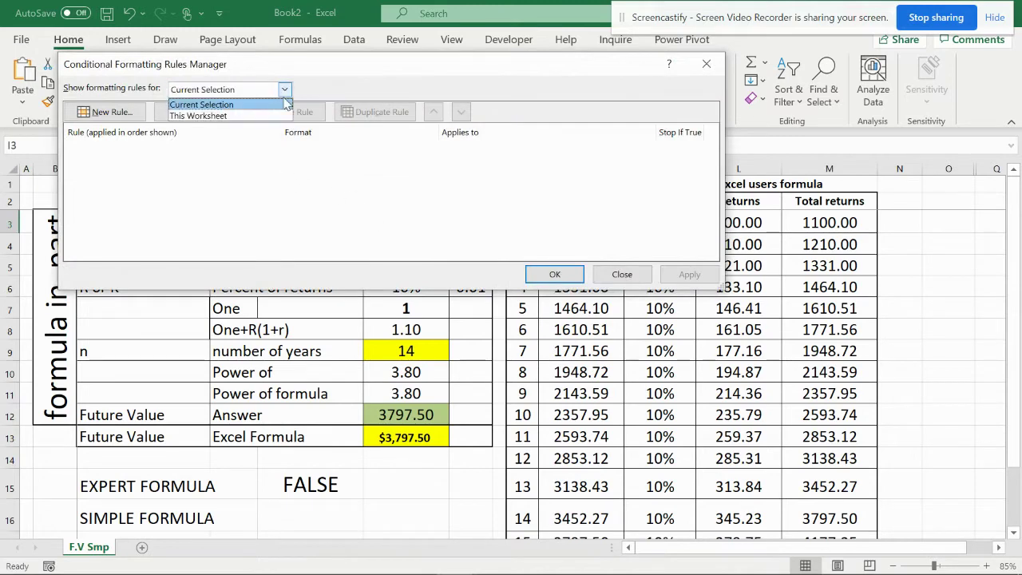
left_click(268, 113)
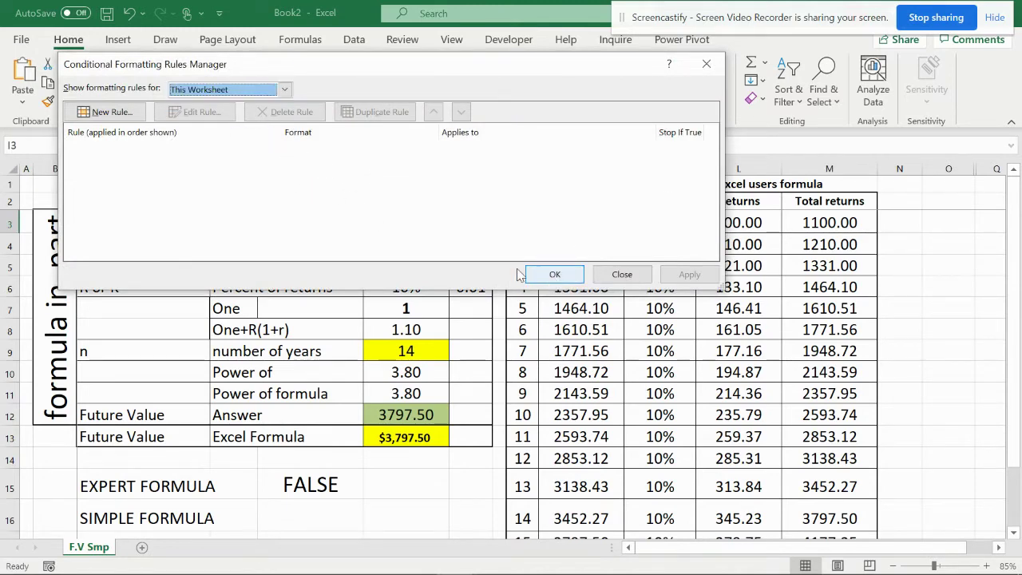
left_click(622, 275)
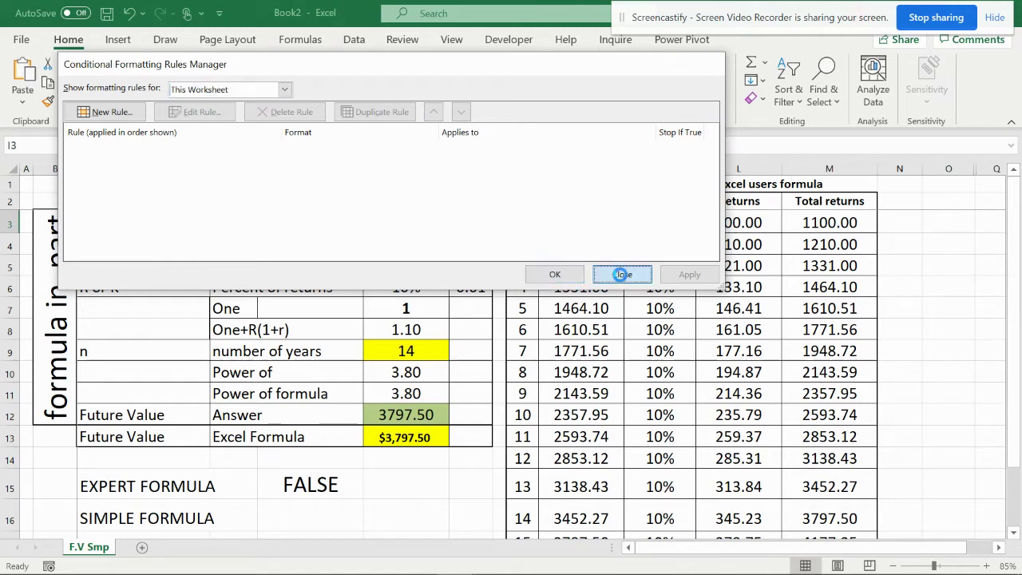
left_click(309, 520)
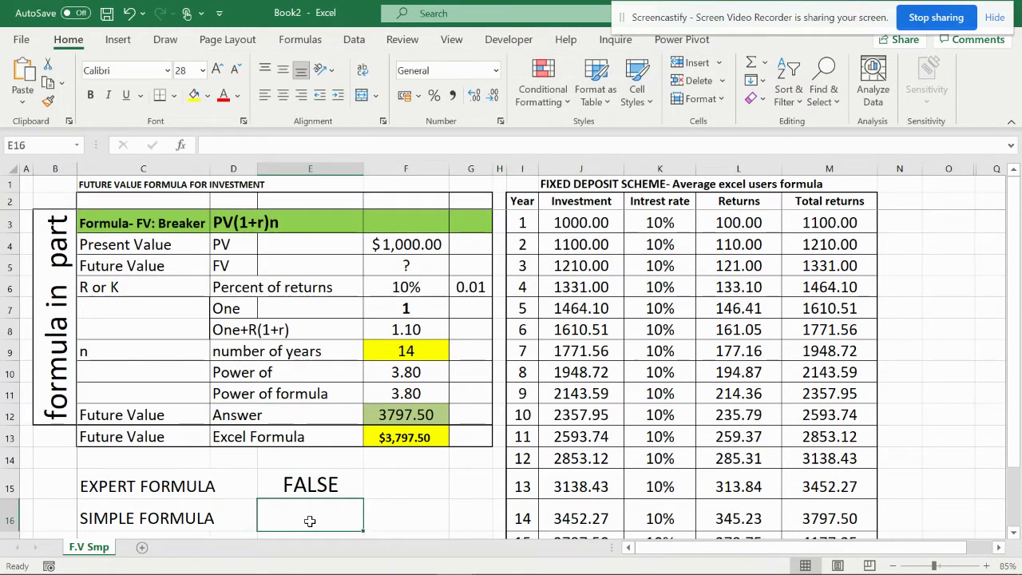
- Enter =$F$9=$I5 in E16, with F9 absolute and I5 column-locked
type("=")
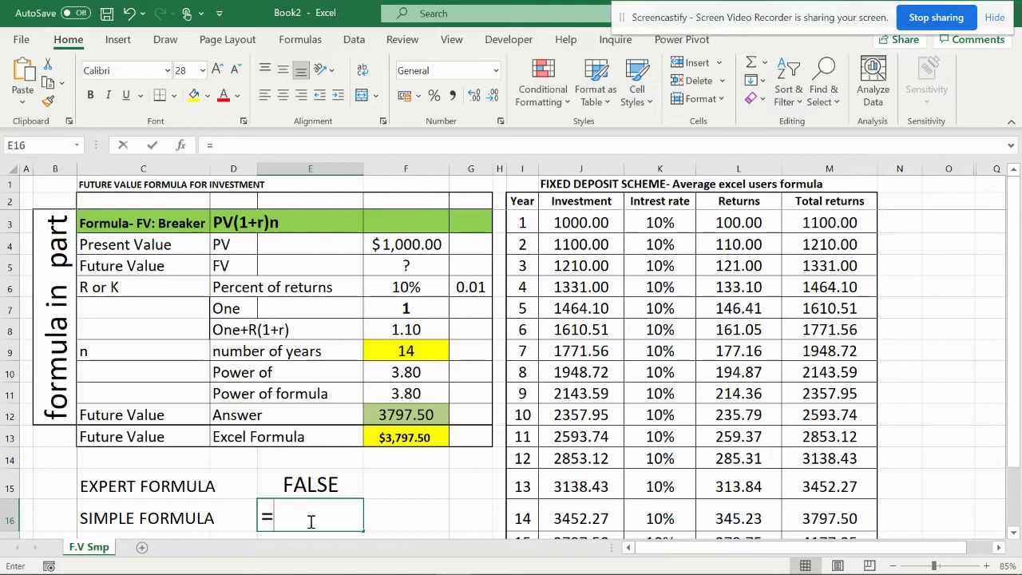
left_click(427, 352)
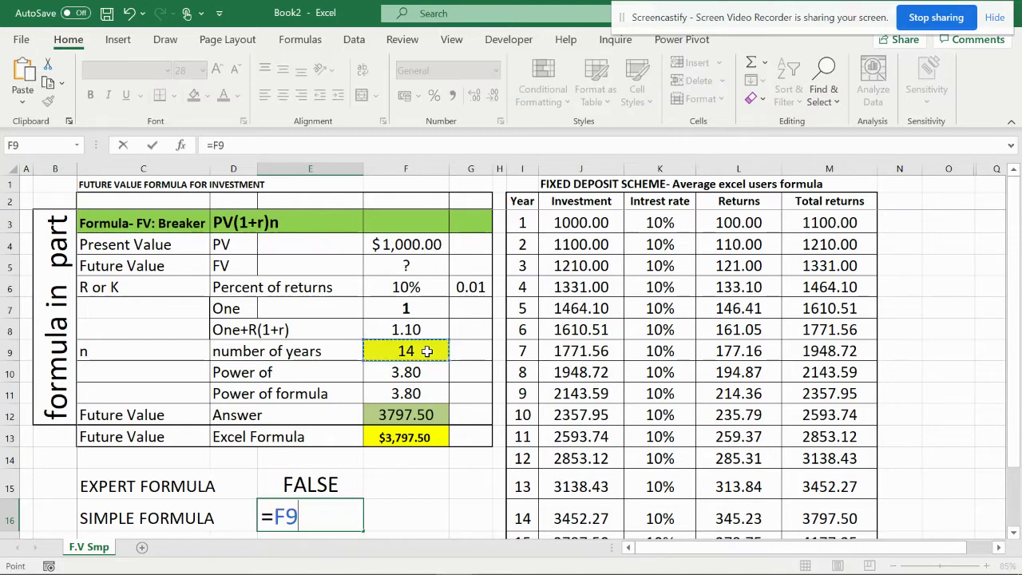
key("BackSpace")
key("BackSpace")
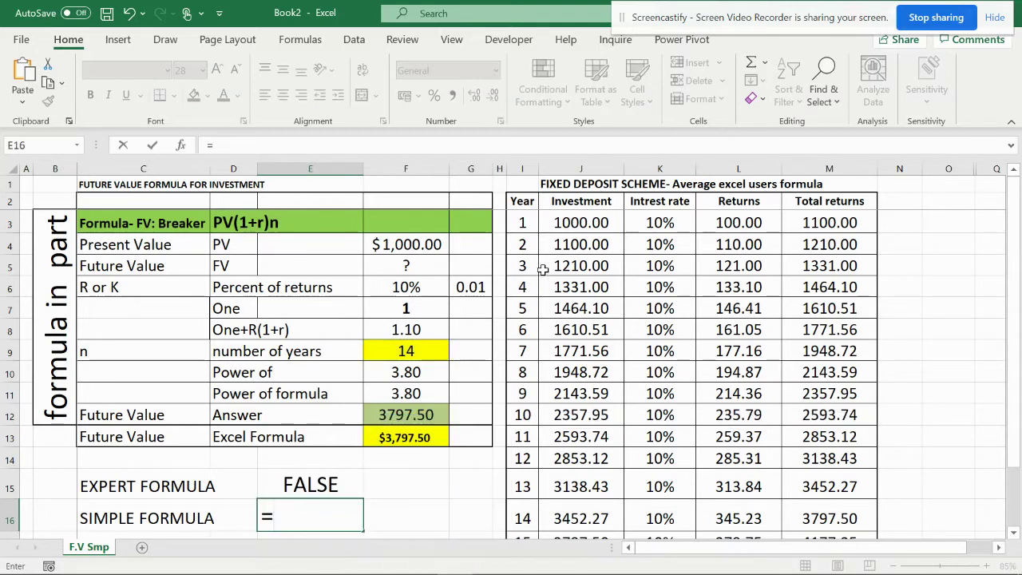
left_click(525, 223)
left_click(529, 247)
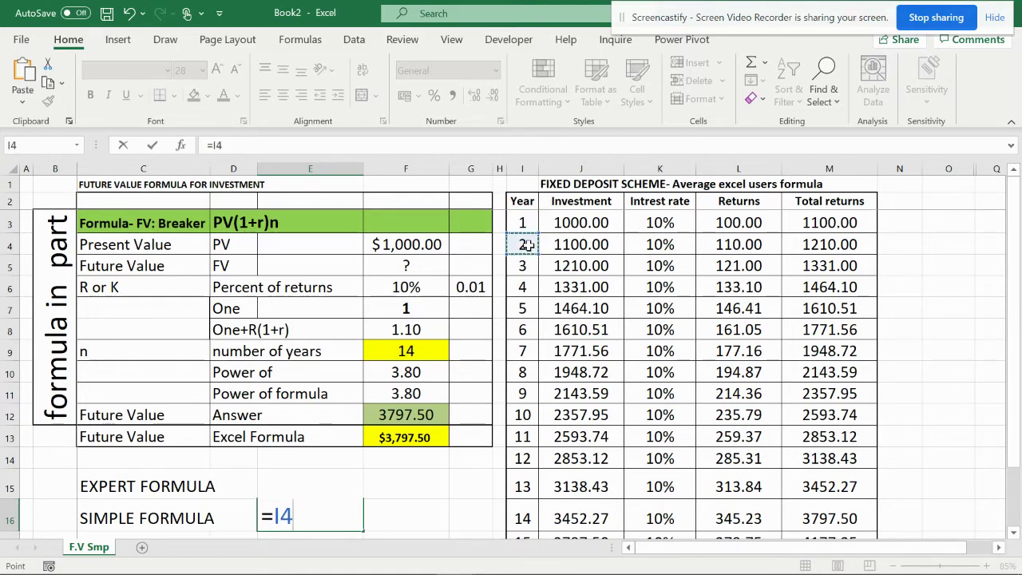
key("BackSpace")
key("BackSpace")
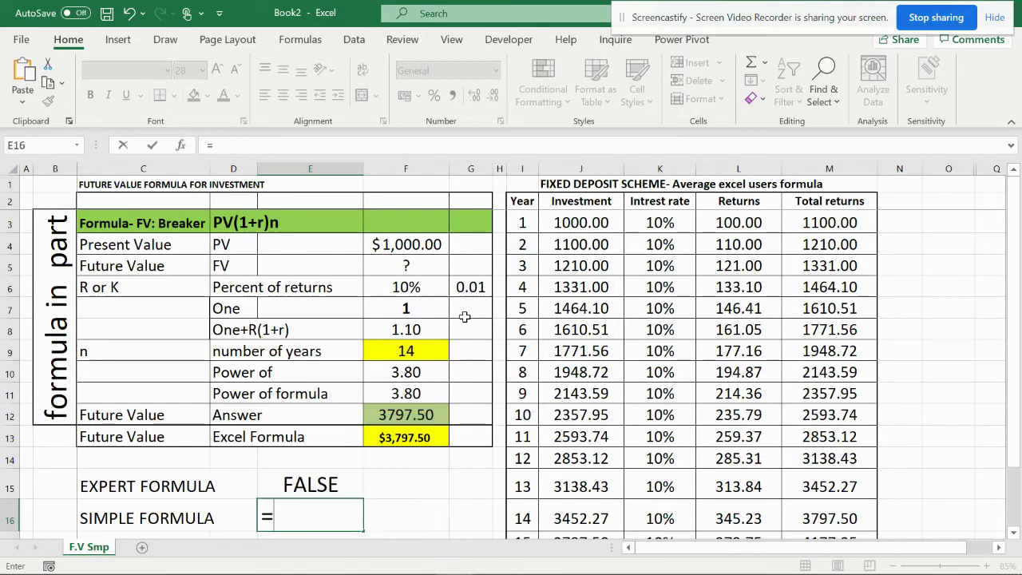
left_click(435, 347)
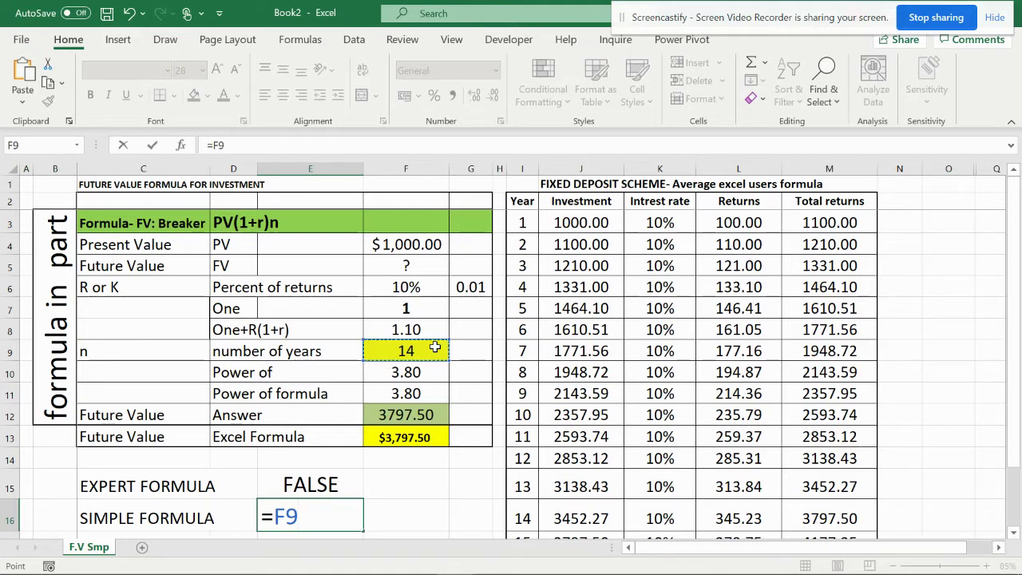
key("F4")
type("=")
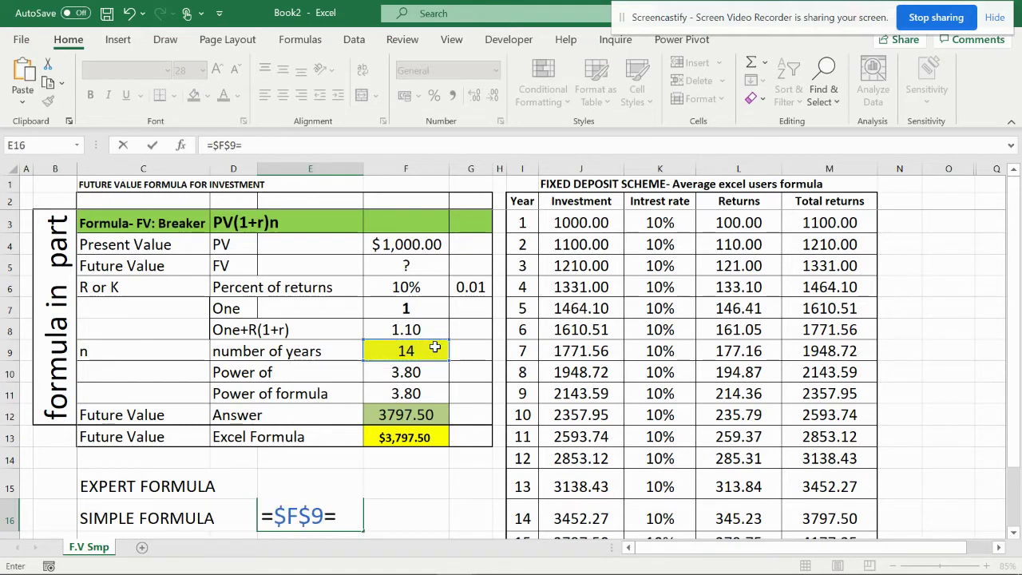
left_click(528, 263)
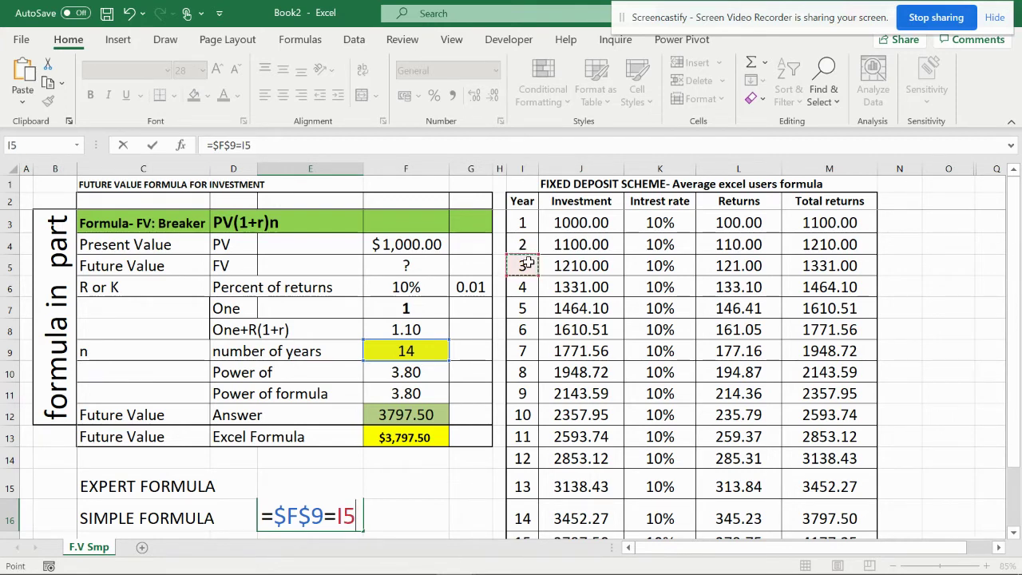
key("F4")
key("F4")
key("F4")
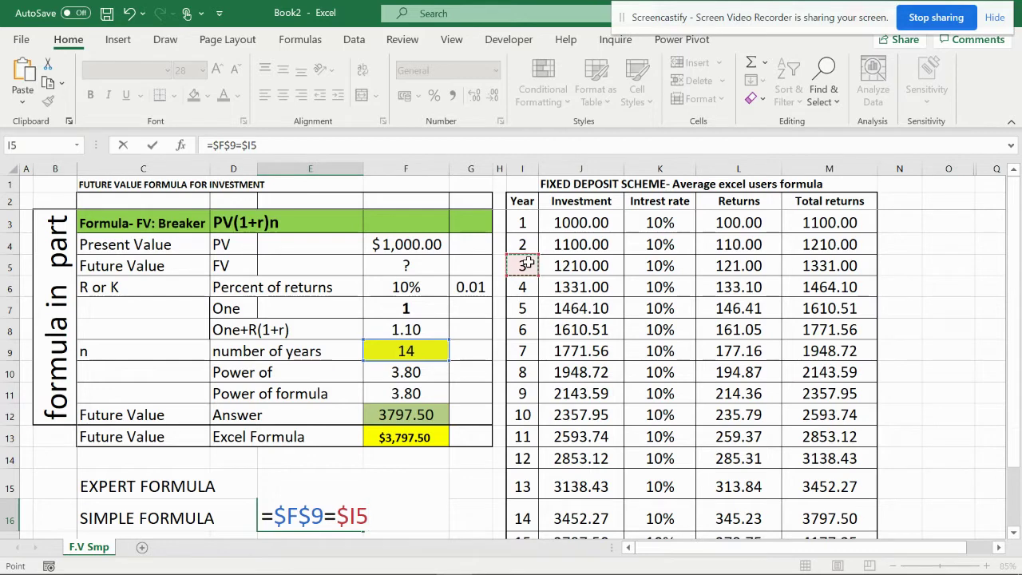
key("Return")
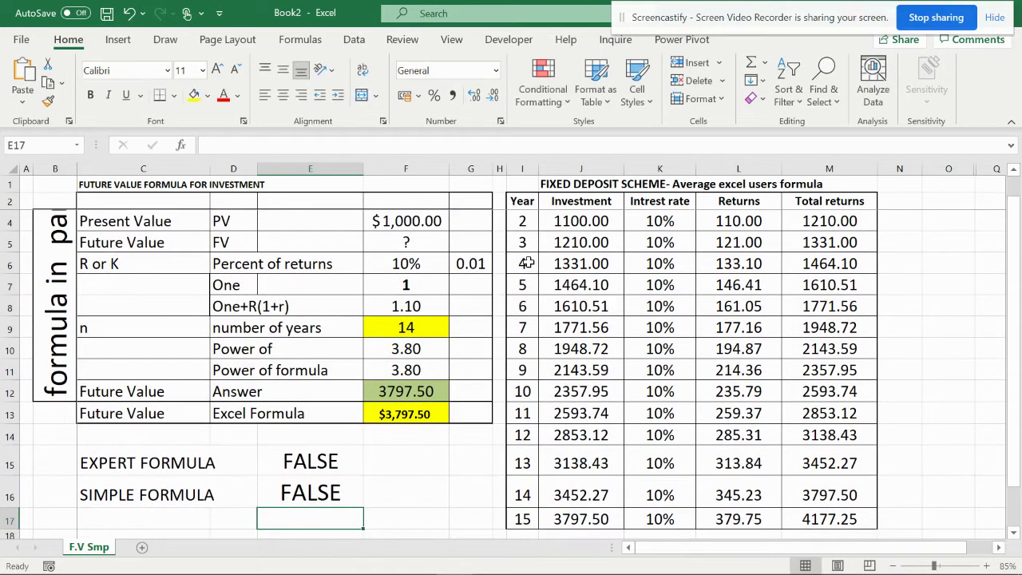
- Copy the =$F$9=$I5 formula text from the formula bar
left_click(328, 480)
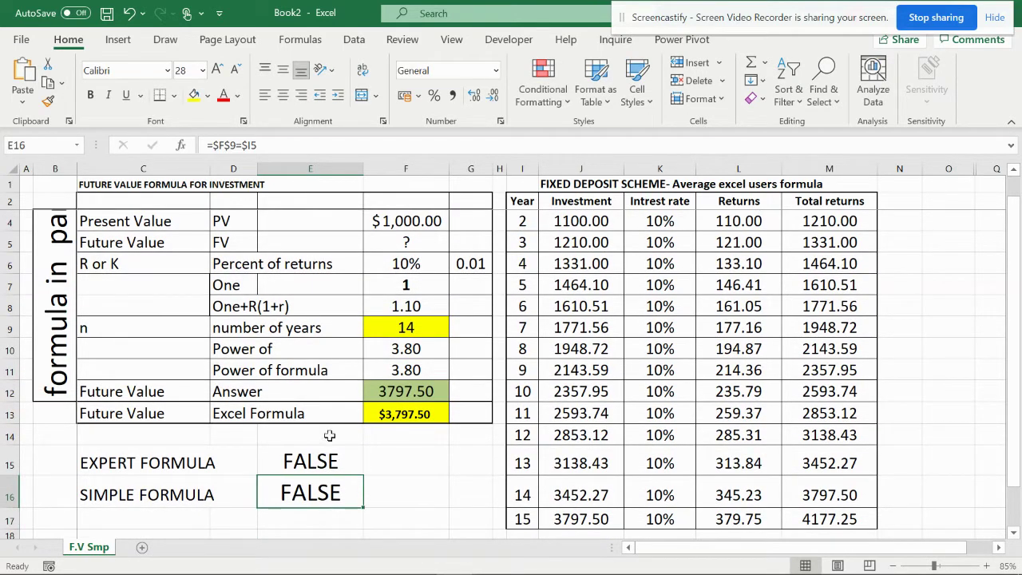
left_click(265, 145)
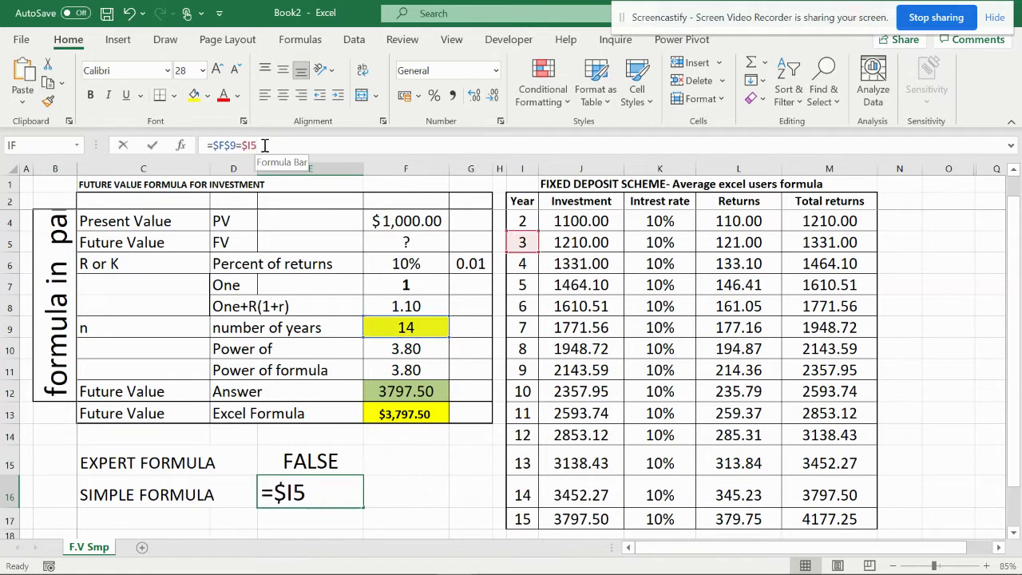
left_click_drag(266, 146, 220, 145)
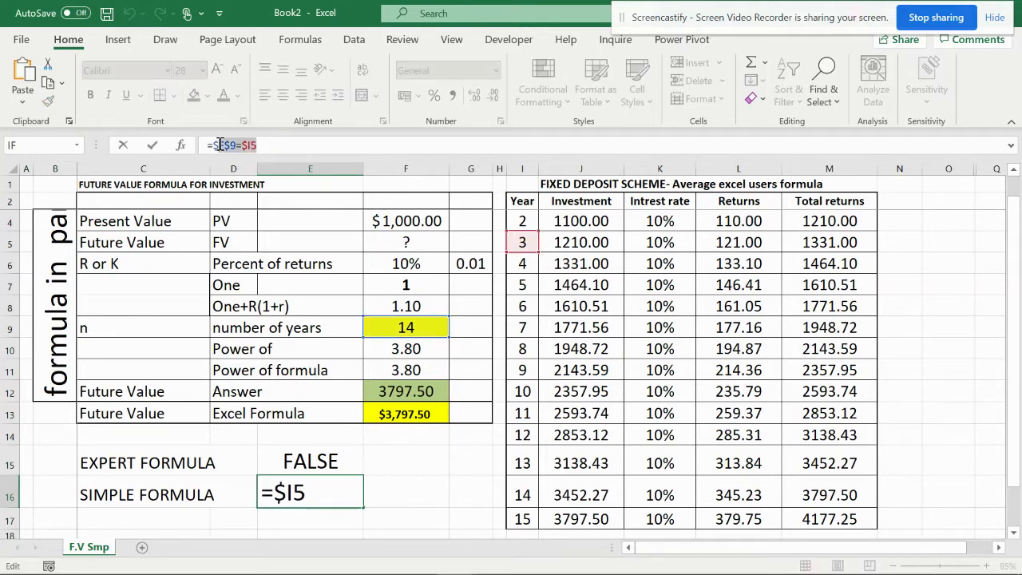
right_click(210, 144)
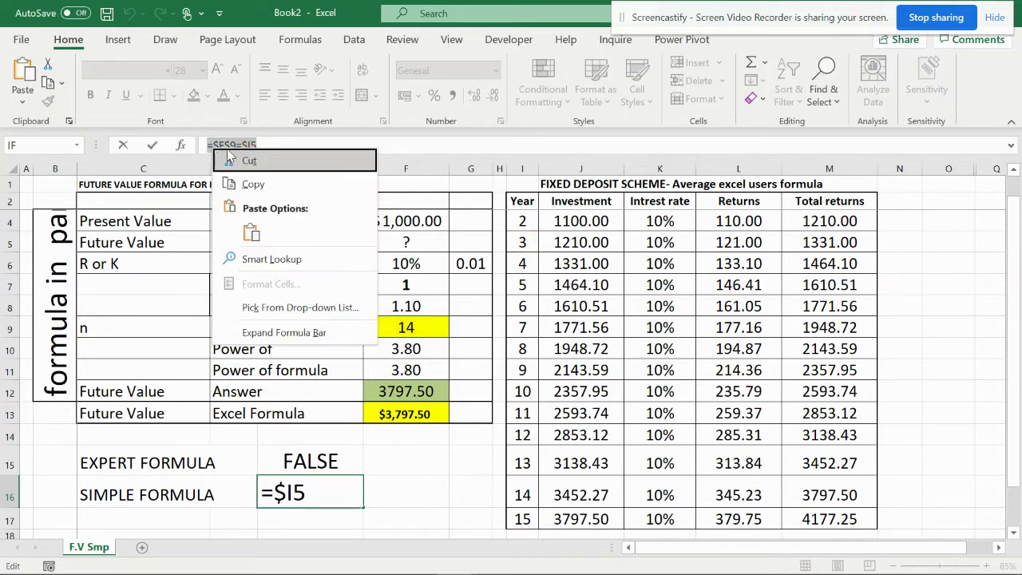
left_click(254, 184)
key("Escape")
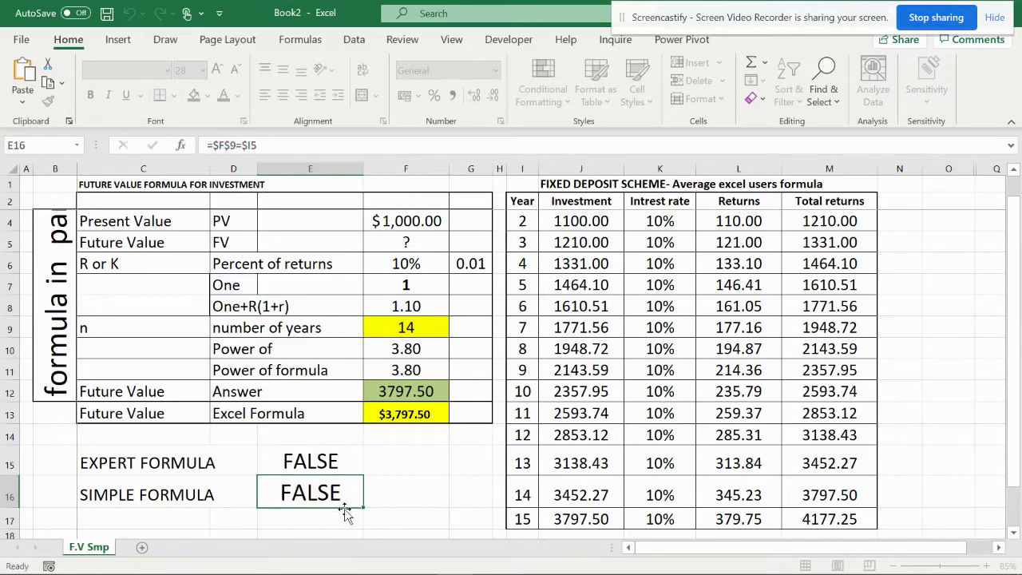
- Start a new formula-based rule and paste =$F$9=$I5 as its formula
left_click(541, 110)
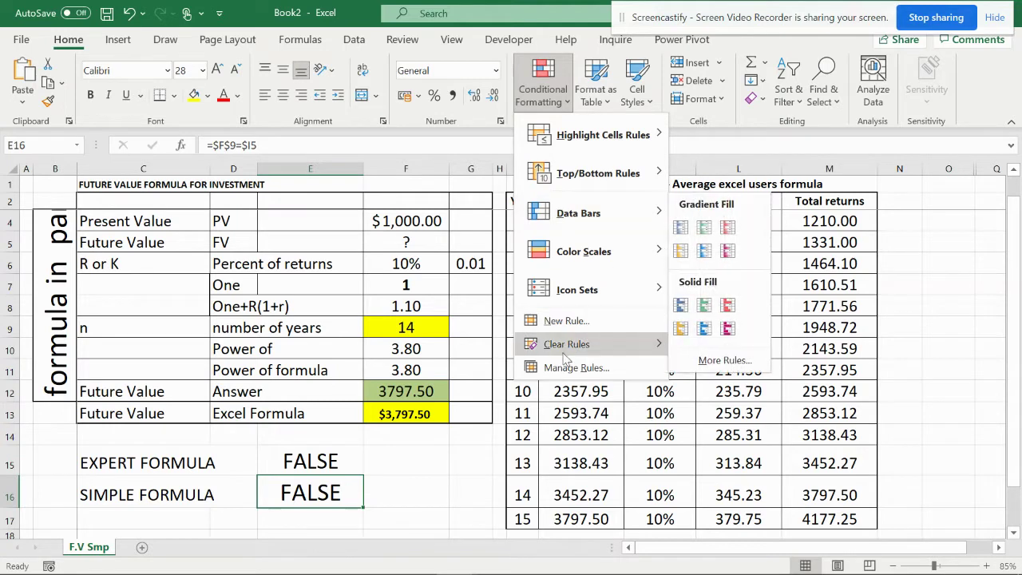
left_click(565, 322)
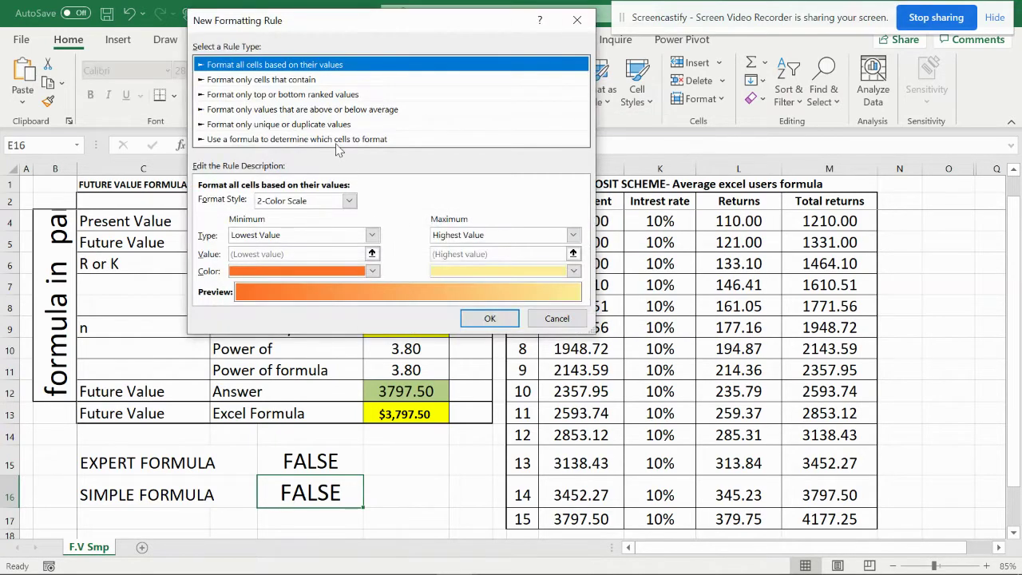
left_click(337, 142)
left_click(299, 202)
right_click(301, 205)
left_click(273, 252)
- Give the new rule a light peach fill and save it
left_click(546, 254)
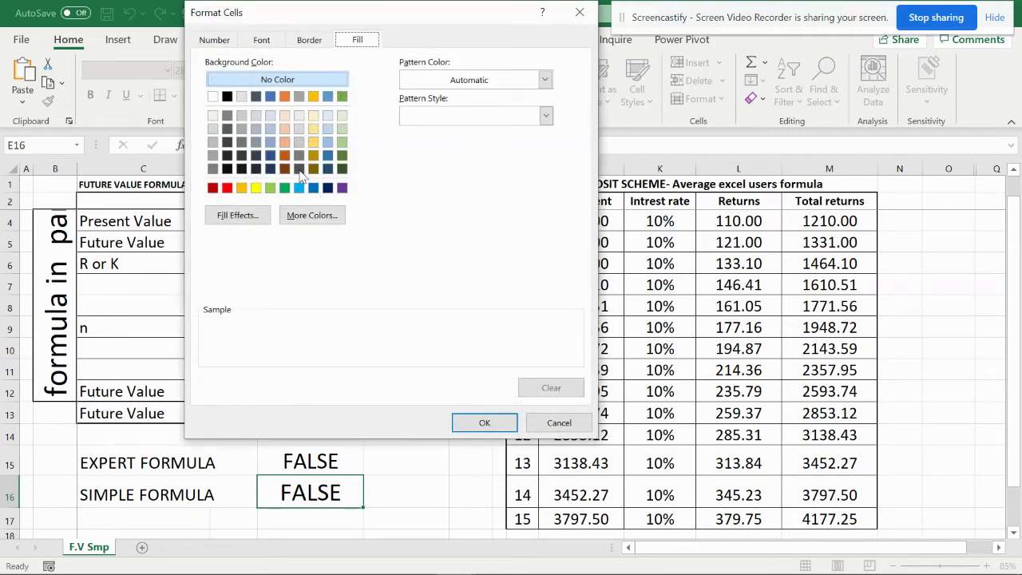
left_click(284, 129)
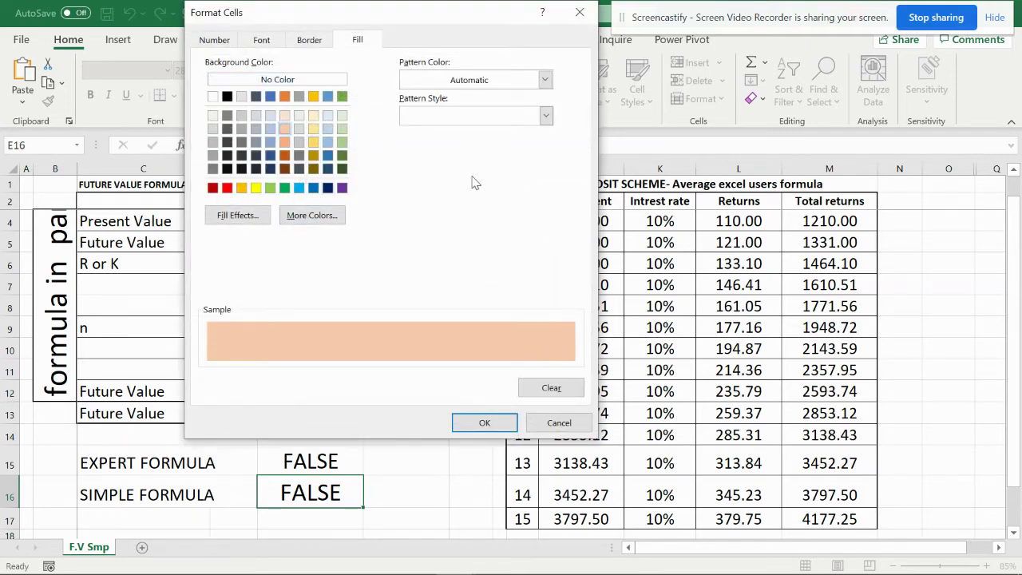
left_click(483, 423)
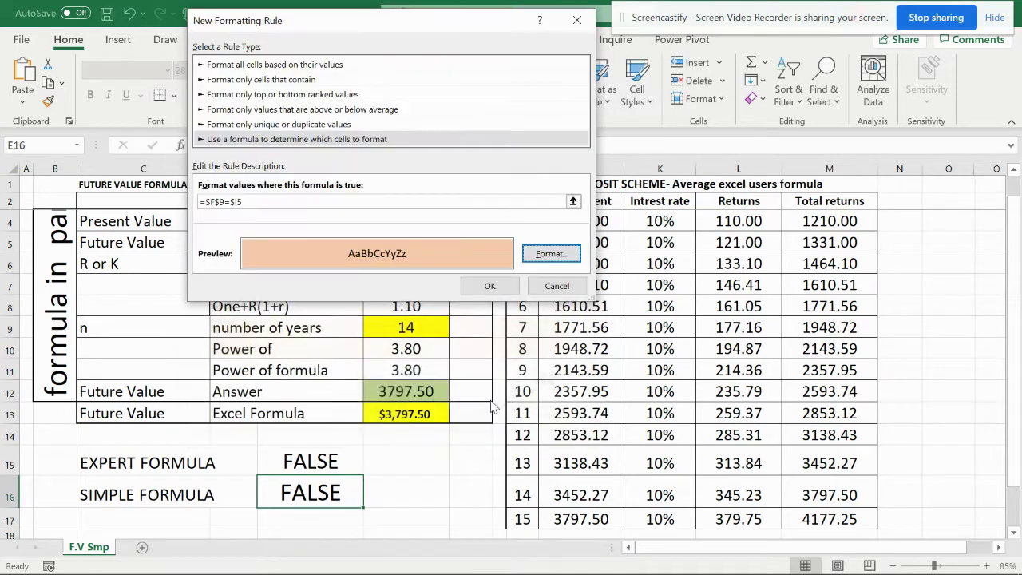
left_click(490, 286)
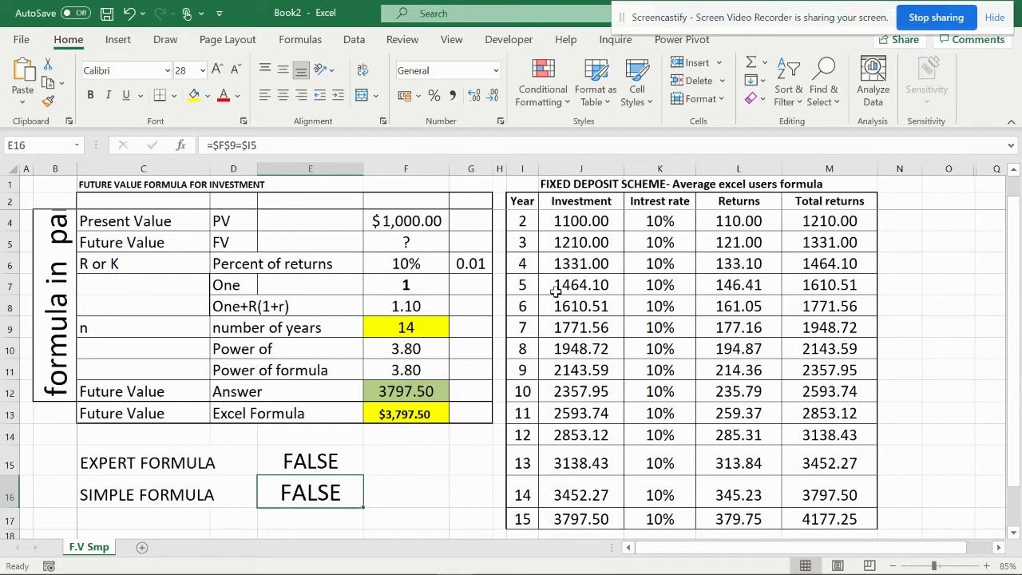
scroll(556, 292, "up", 1)
- Change the peach rule's Applies to range from =$E$16 to =$I$3:$M$17
left_click(549, 102)
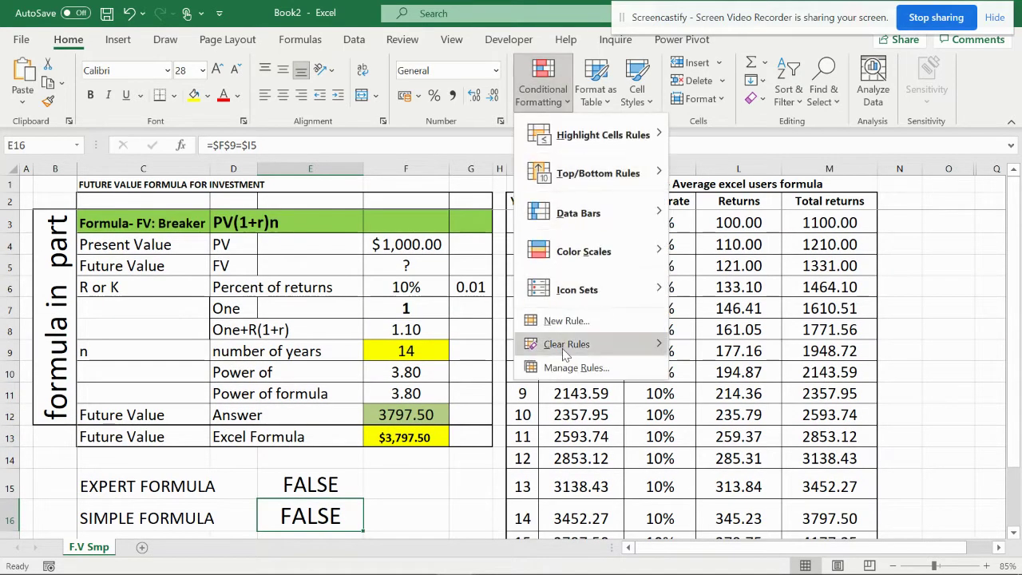
left_click(572, 366)
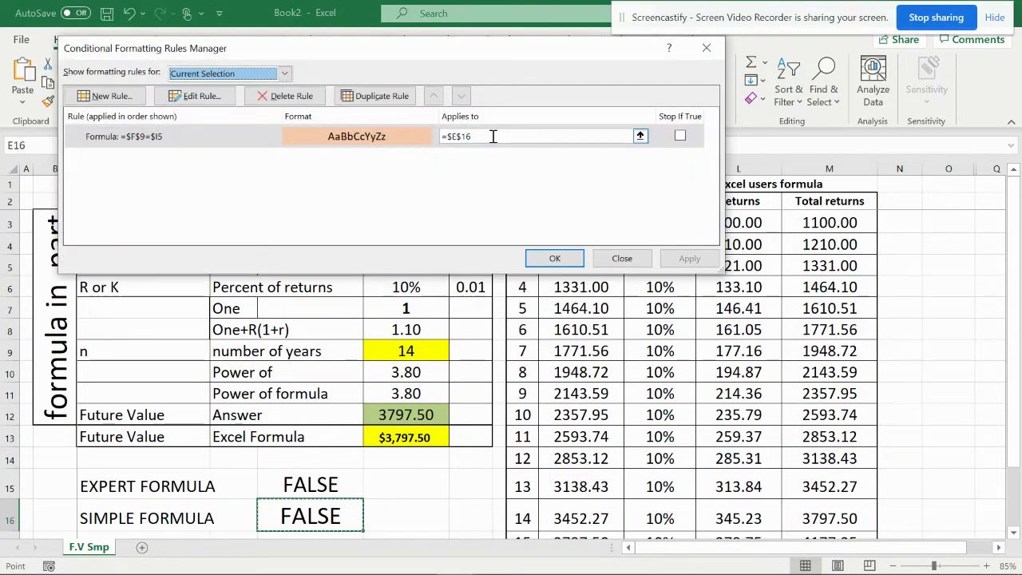
left_click(493, 135)
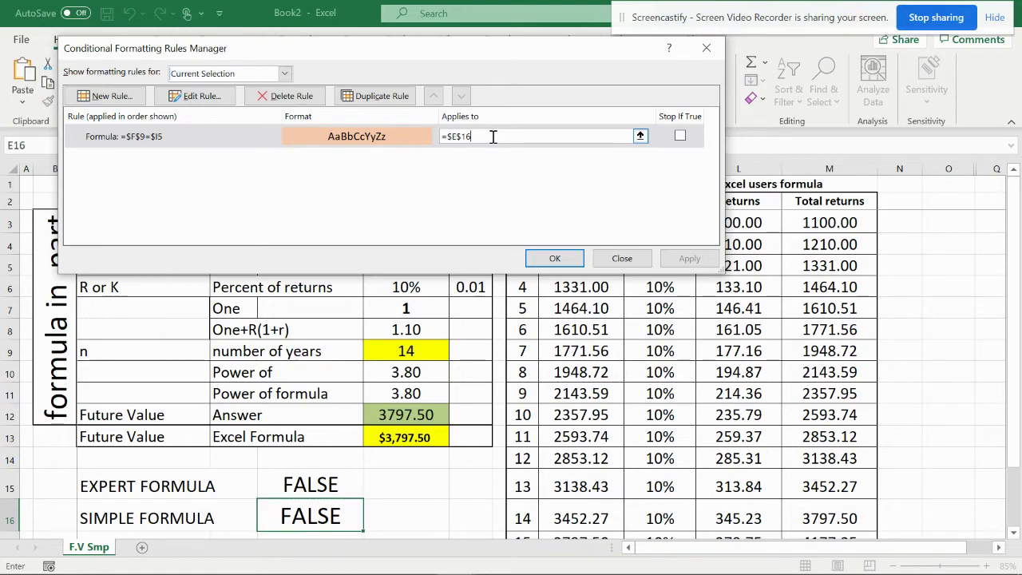
left_click(641, 137)
left_click_drag(523, 223, 826, 519)
scroll(825, 519, "up", 1)
left_click(710, 74)
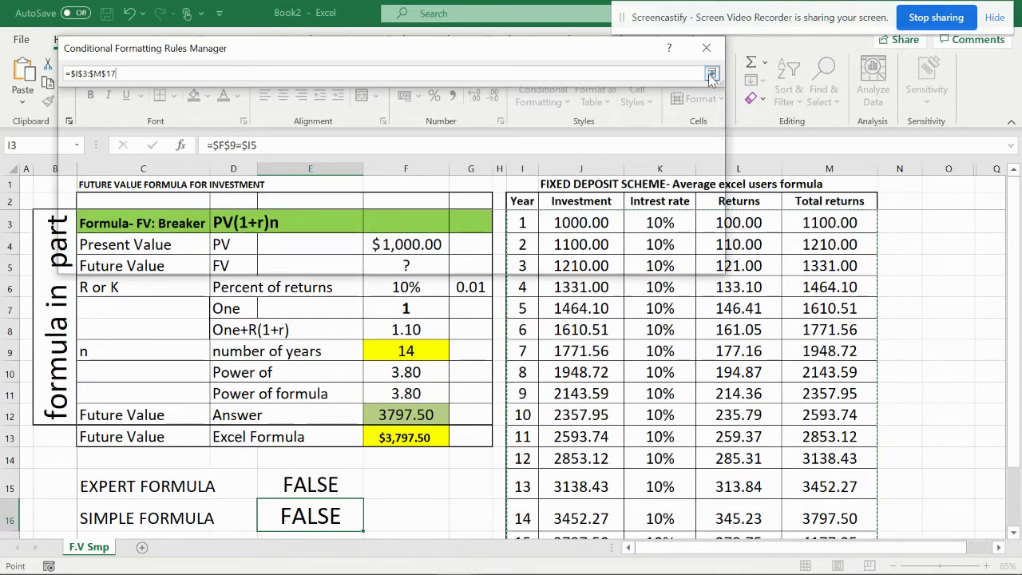
left_click(689, 257)
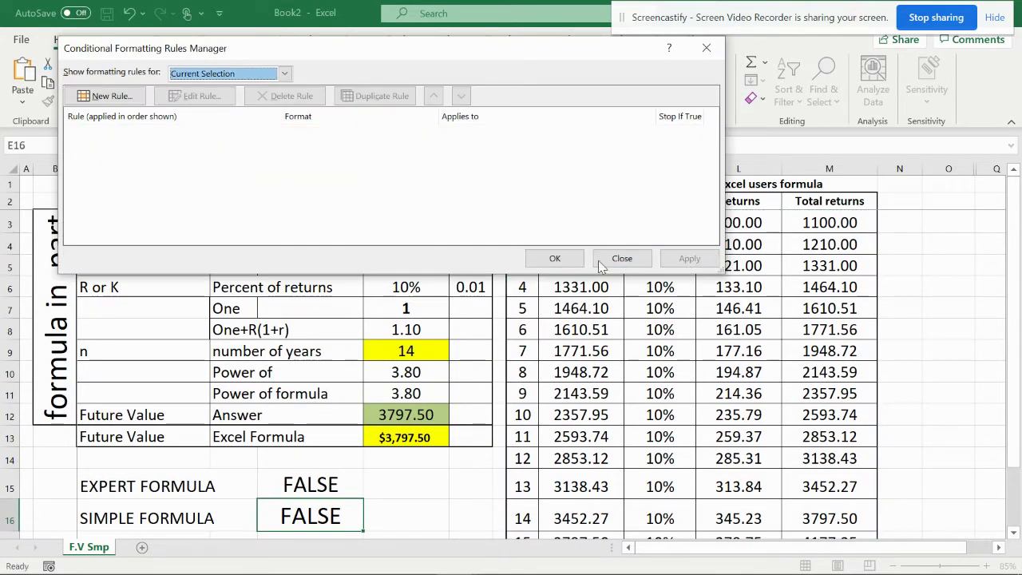
left_click(543, 259)
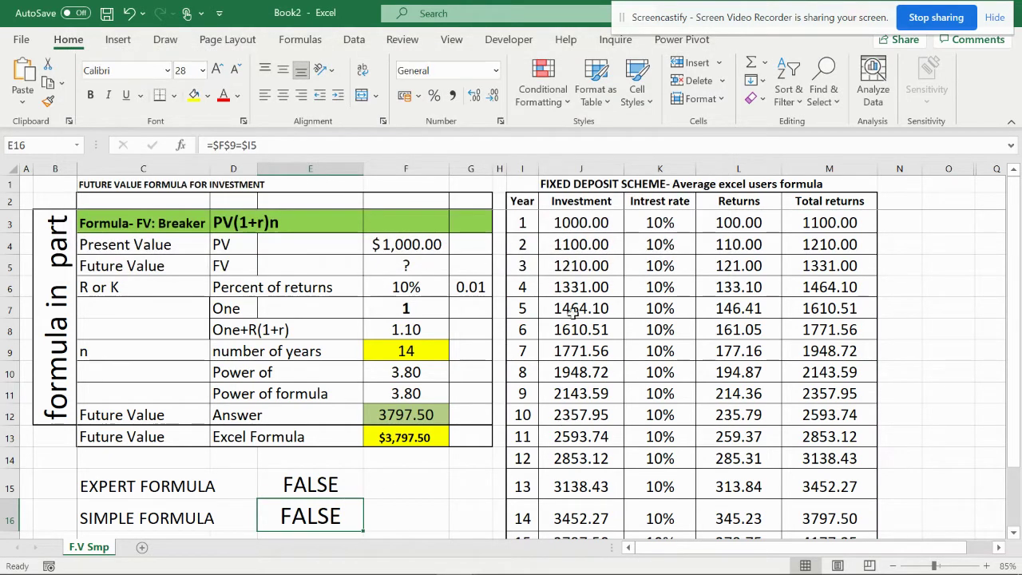
- Edit the worksheet's peach rule, copying its formula and changing the row number to 5
left_click(542, 97)
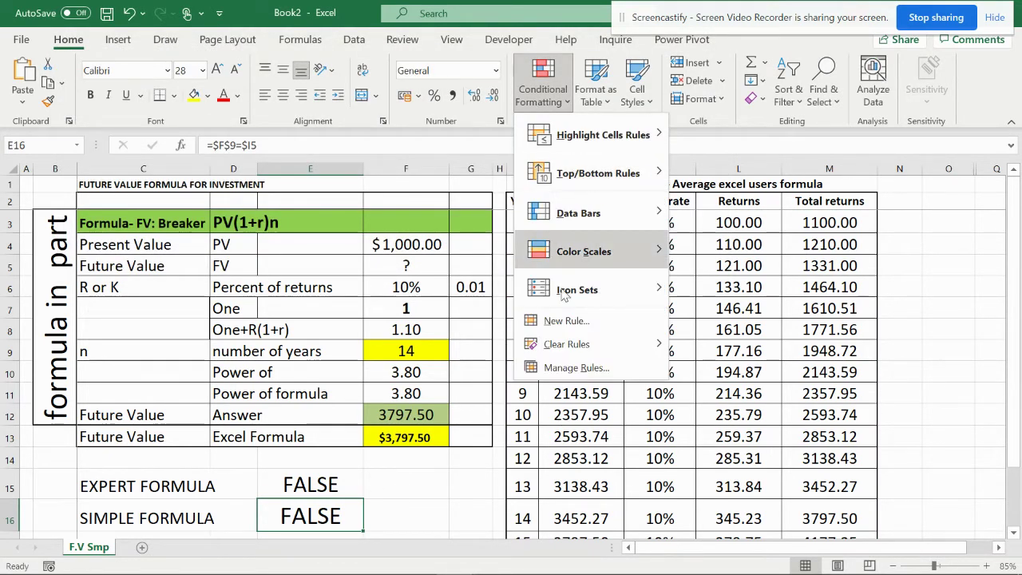
left_click(565, 368)
left_click(285, 73)
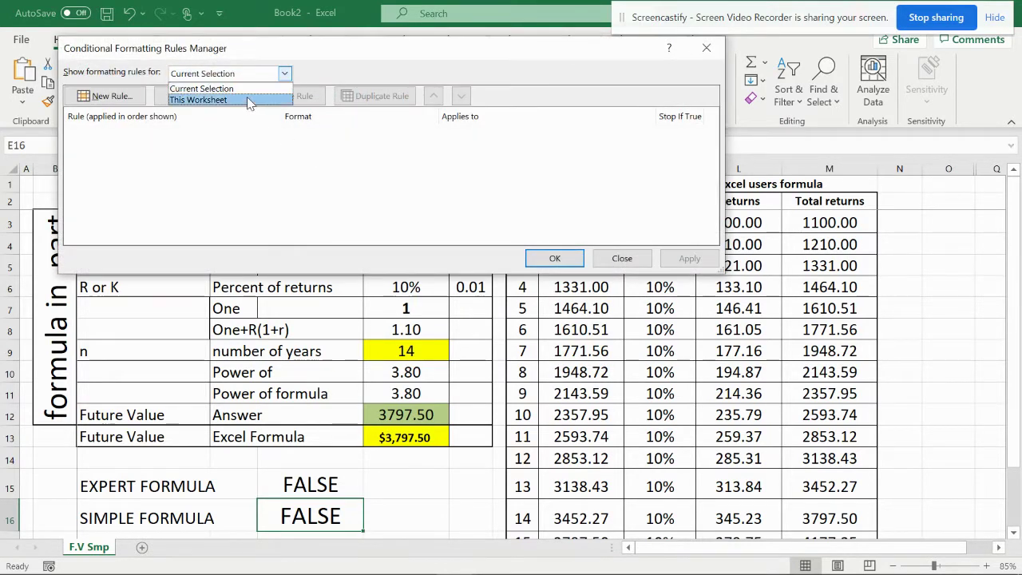
left_click(251, 100)
left_click(220, 104)
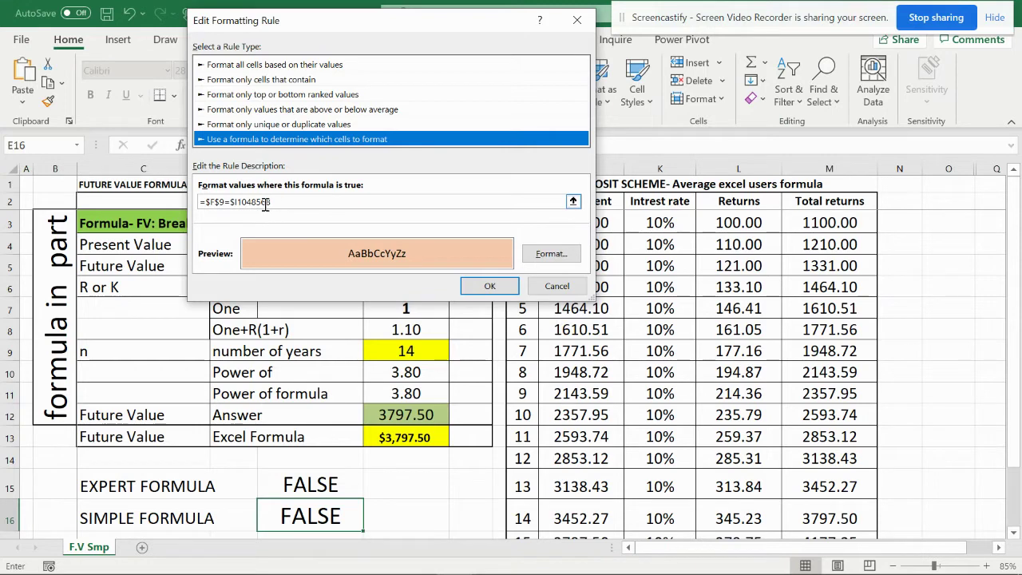
left_click_drag(268, 204, 201, 202)
right_click(209, 206)
left_click(183, 236)
key("BackSpace")
key("BackSpace")
key("BackSpace")
key("BackSpace")
key("BackSpace")
key("BackSpace")
key("BackSpace")
type("5")
- Clear the rule formula and rebuild it as =$F$9=$I5 with I5 column-locked
key("shift+Home")
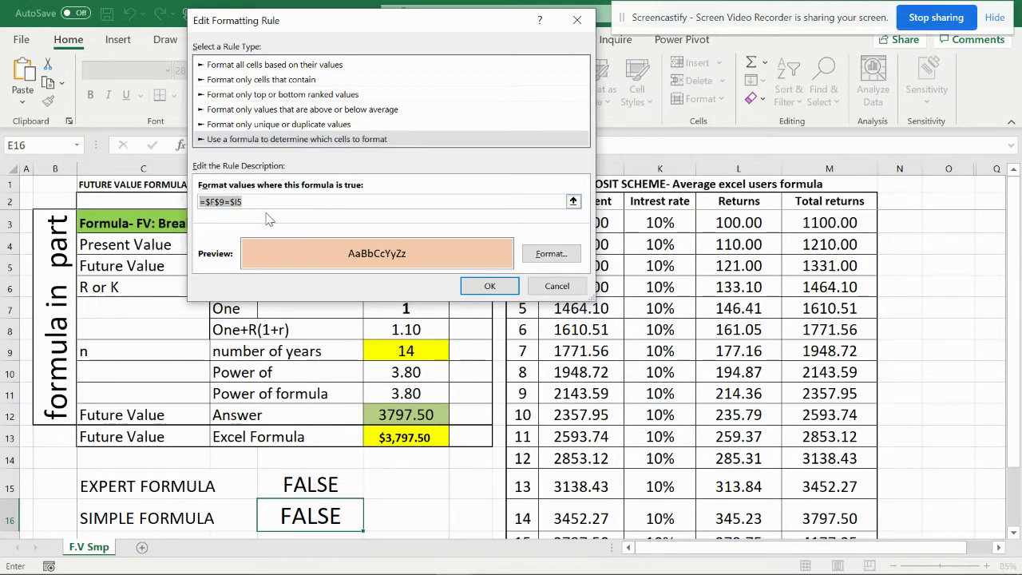
key("BackSpace")
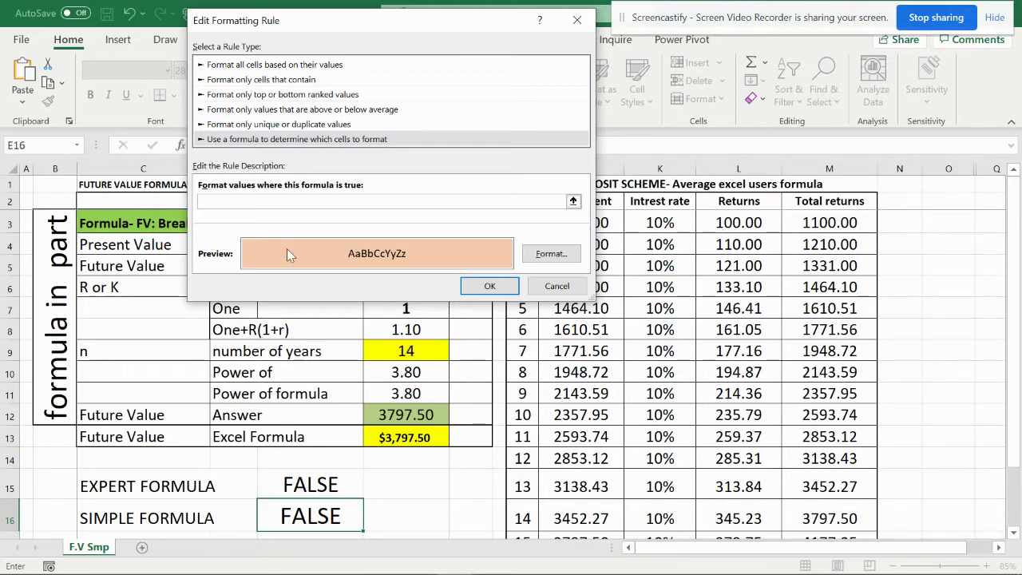
type("=")
left_click(407, 350)
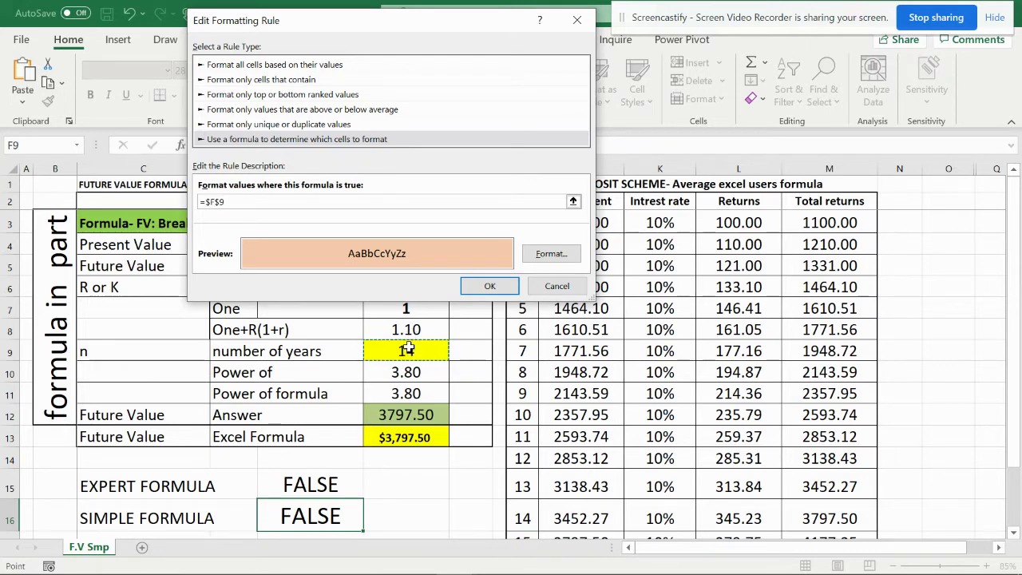
type("=")
left_click(573, 201)
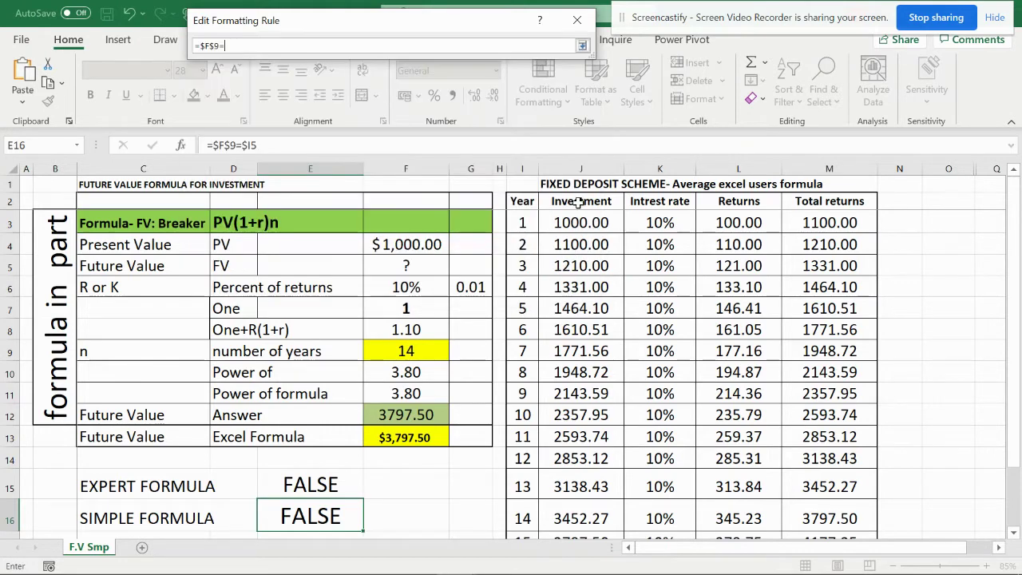
left_click(528, 267)
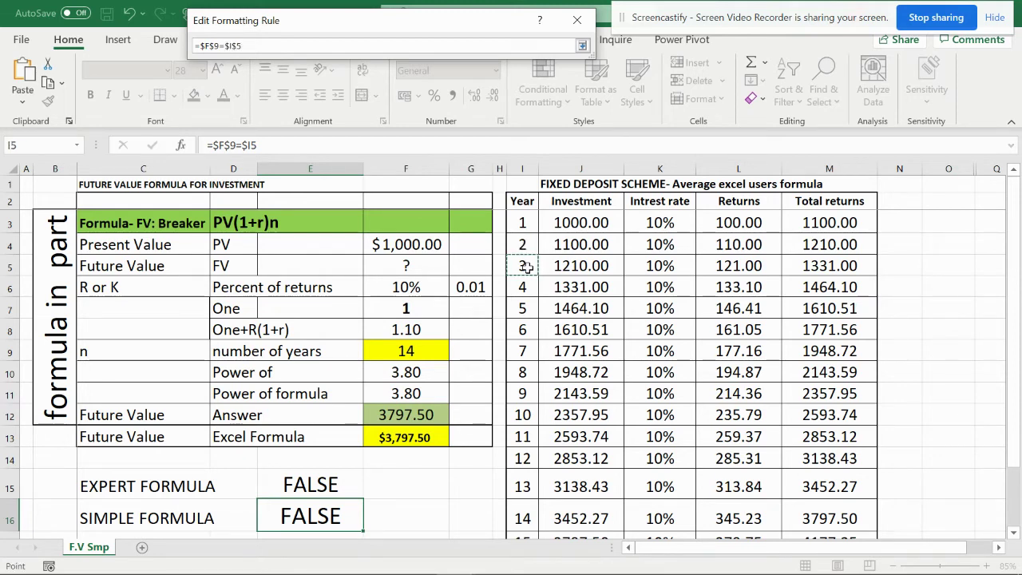
key("F4")
left_click(583, 46)
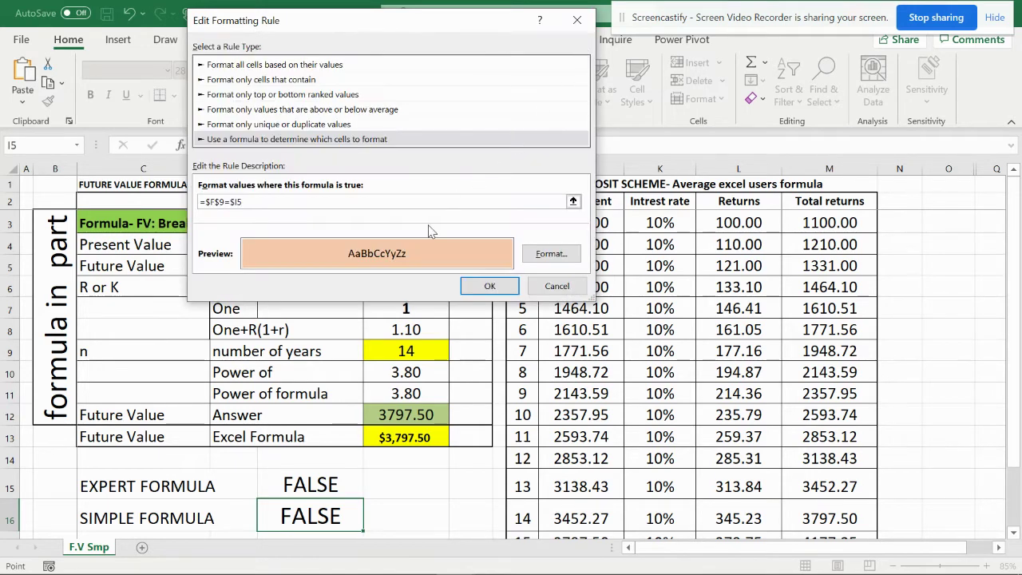
- Save and apply the corrected rule so the year-12 row turns peach
left_click(490, 286)
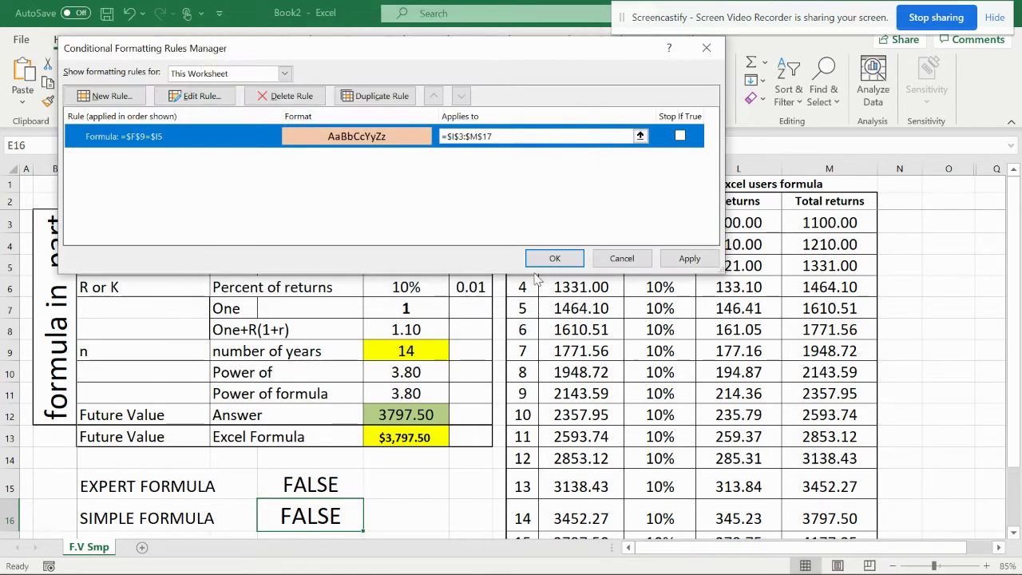
left_click(686, 259)
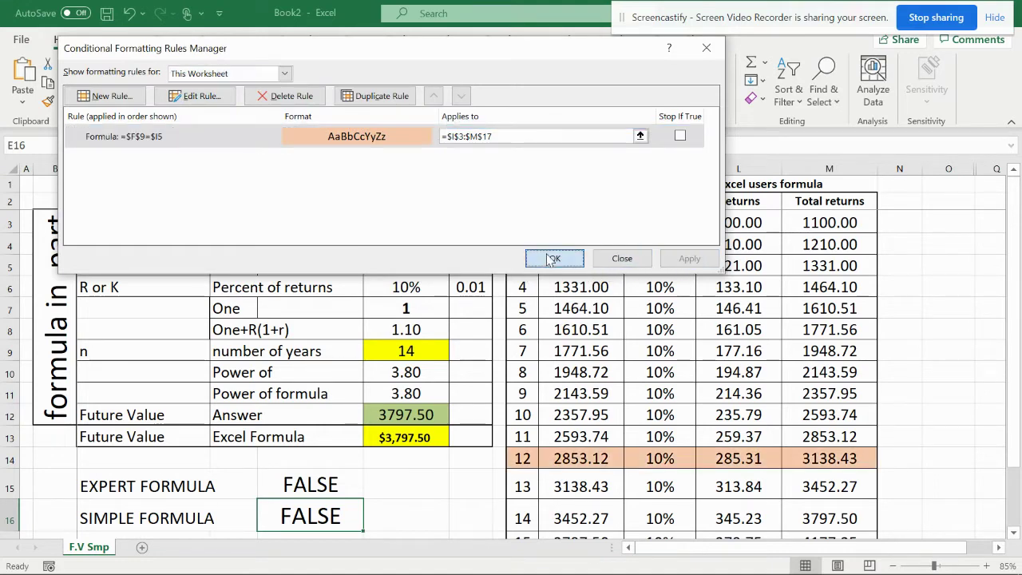
left_click(555, 258)
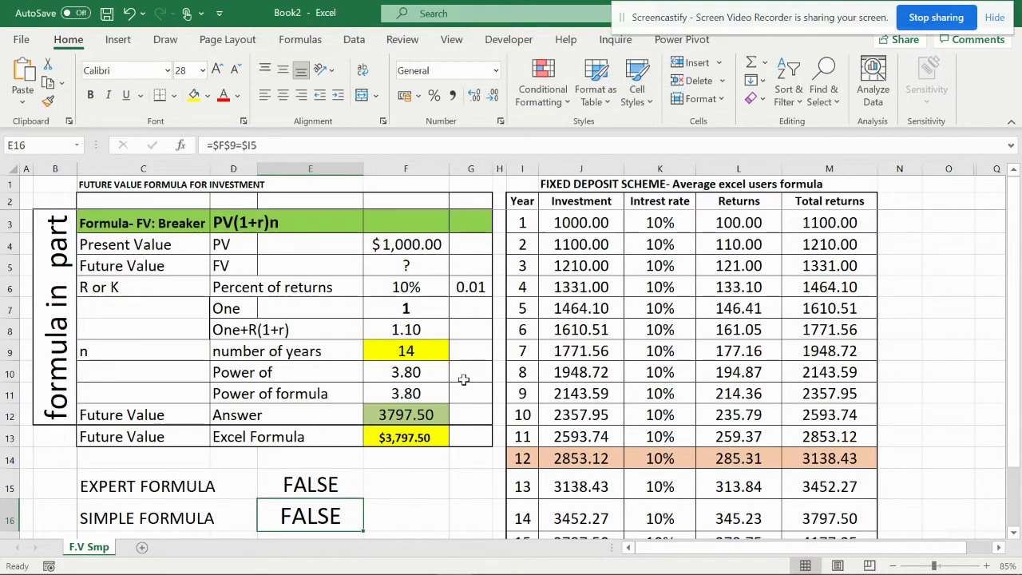
left_click(438, 349)
left_click(456, 353)
left_click(412, 404)
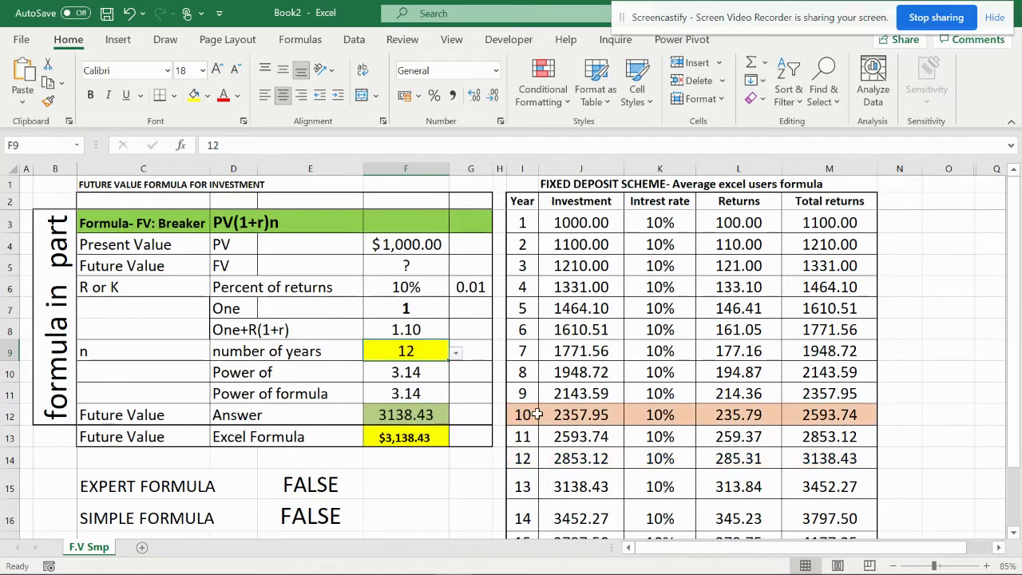
left_click(457, 354)
left_click(438, 364)
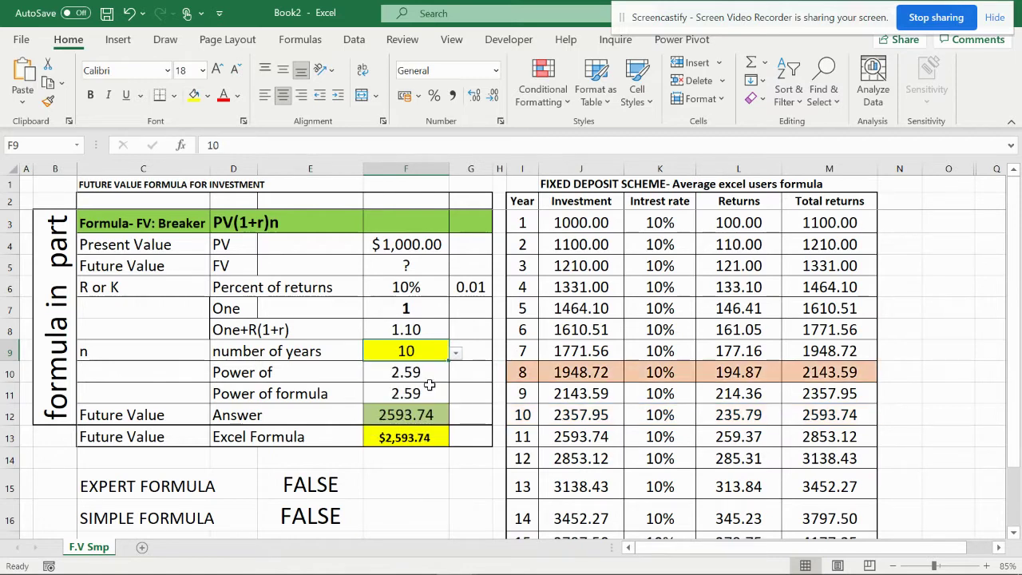
left_click_drag(454, 396, 454, 369)
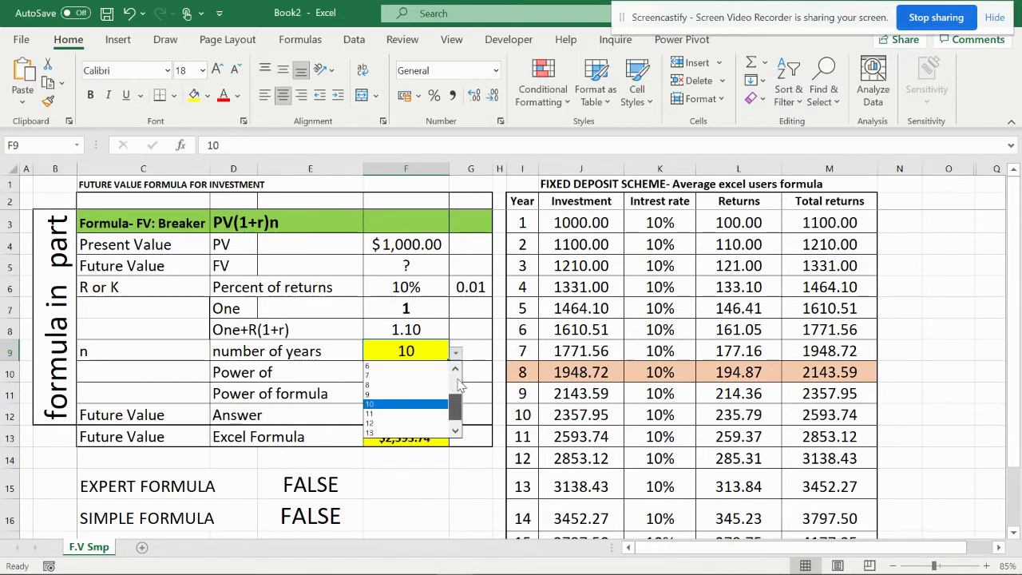
left_click(412, 367)
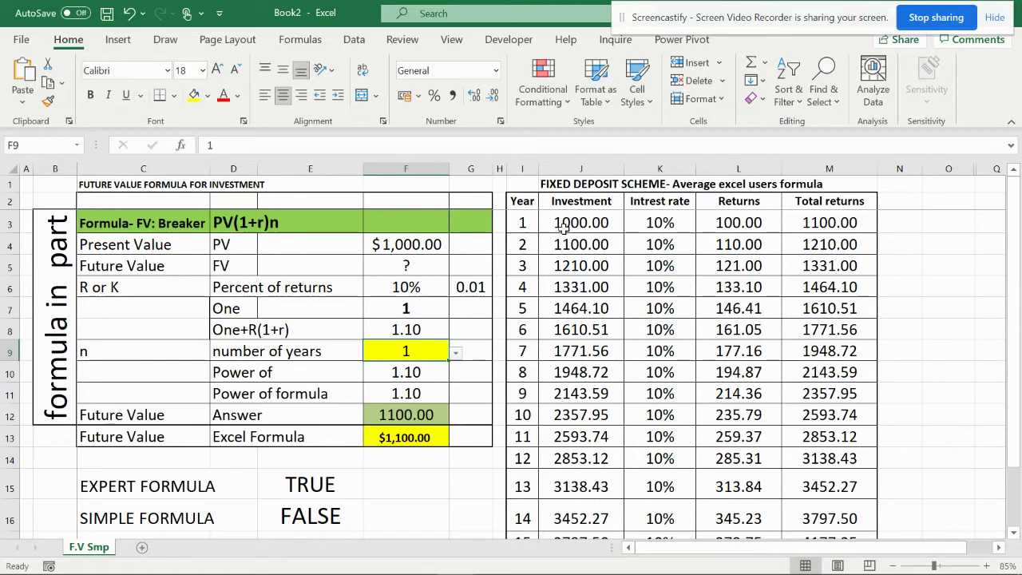
left_click(456, 353)
left_click(423, 375)
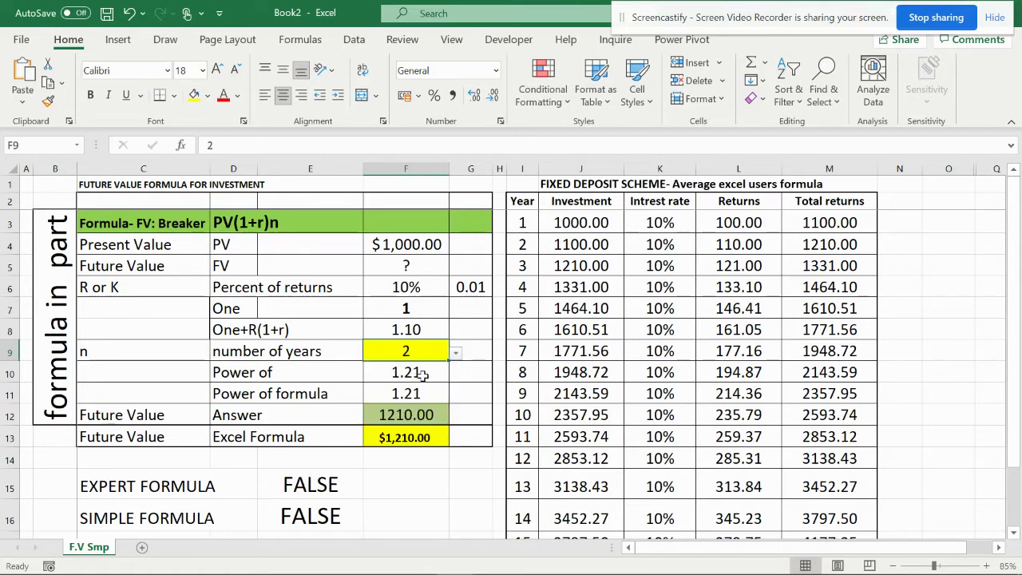
left_click(456, 353)
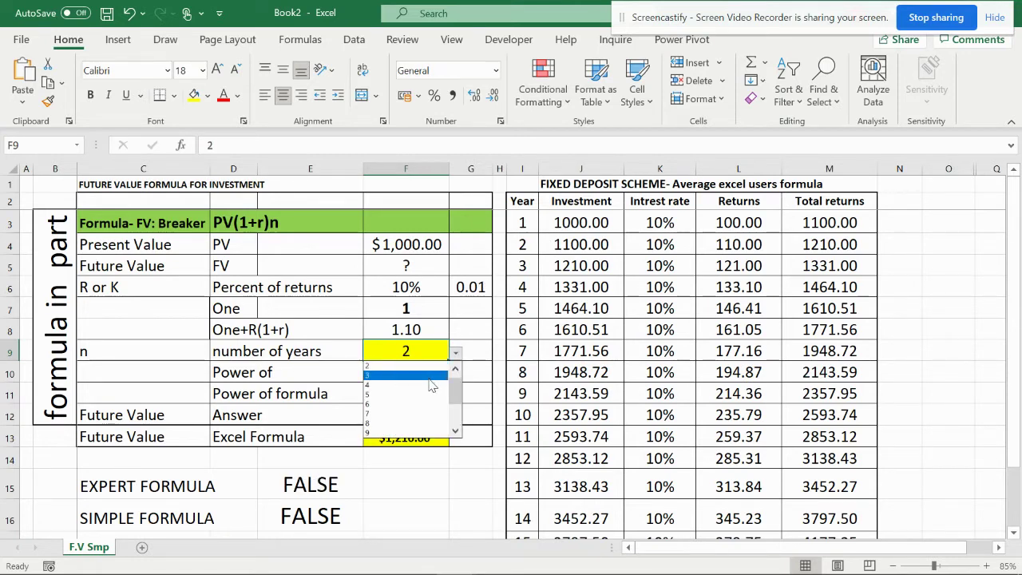
left_click(430, 376)
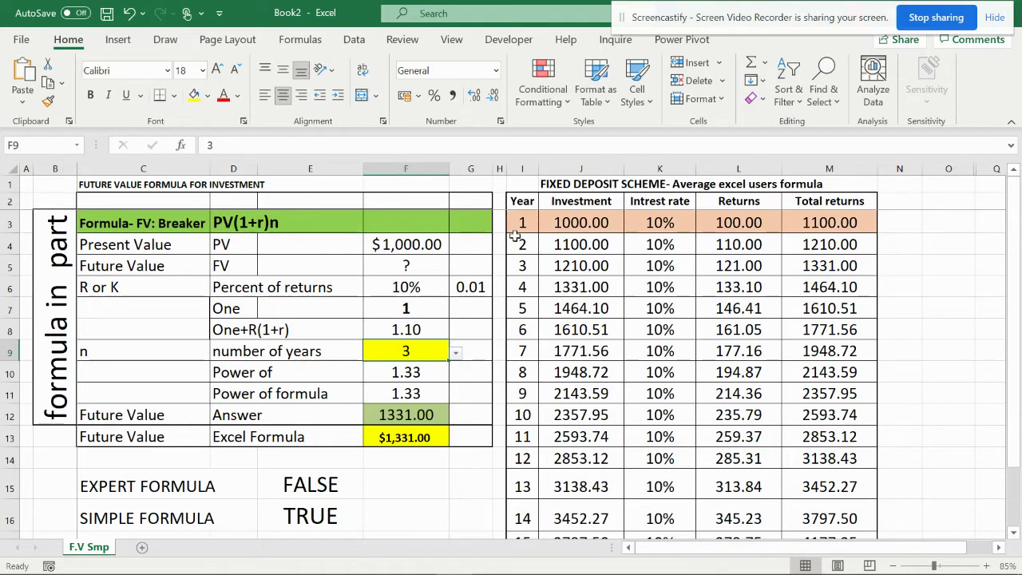
left_click(548, 114)
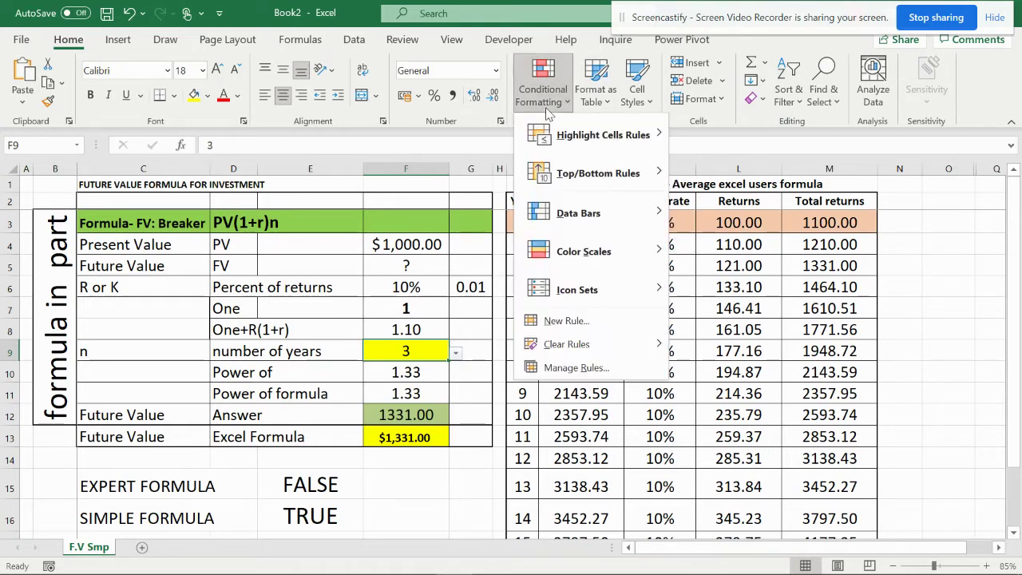
- Add a + to the worksheet highlight rule's formula and apply it
left_click(565, 367)
left_click(258, 75)
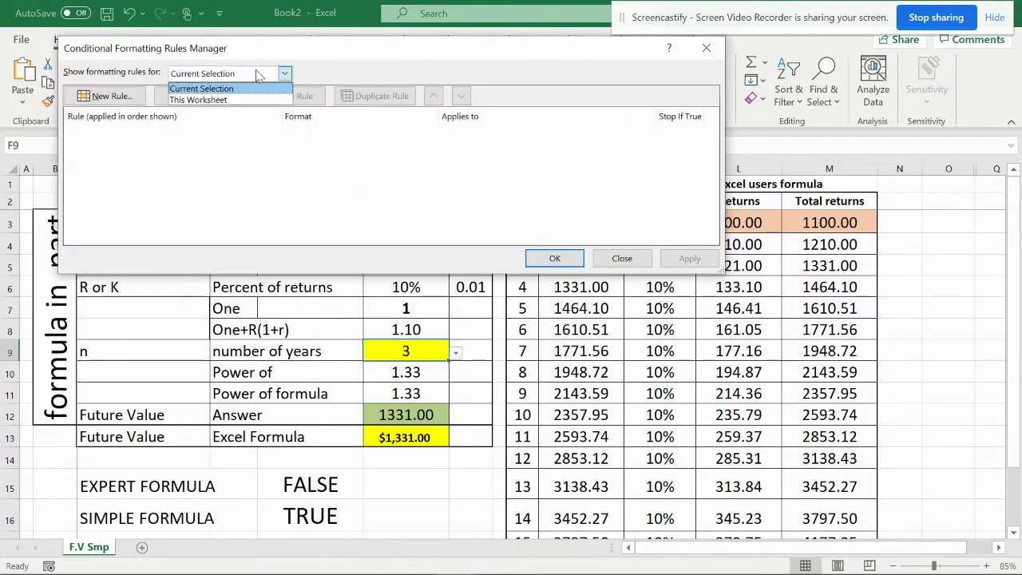
left_click(198, 100)
left_click(335, 146)
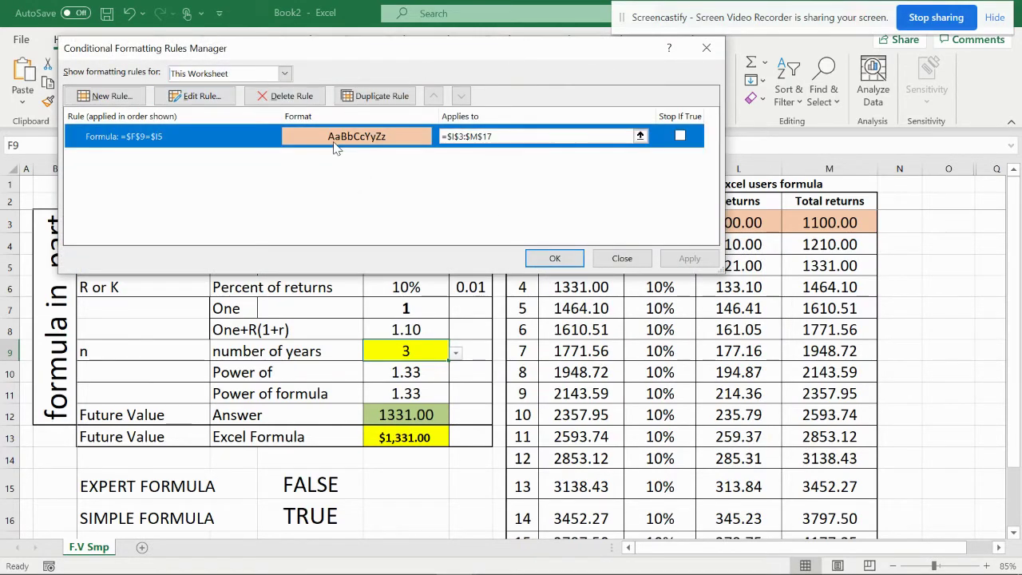
double_click(335, 146)
left_click(274, 202)
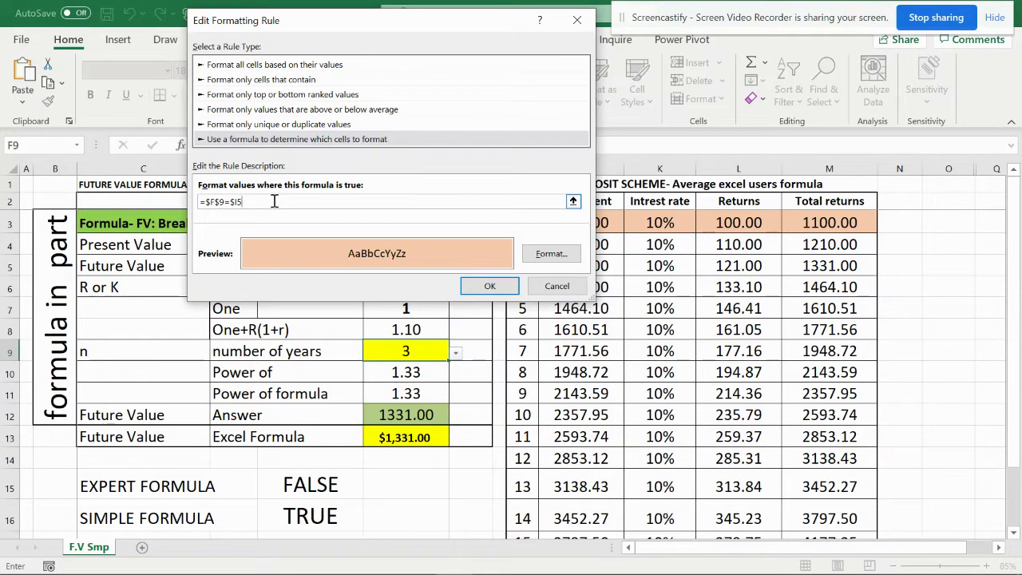
type("+2")
left_click(490, 286)
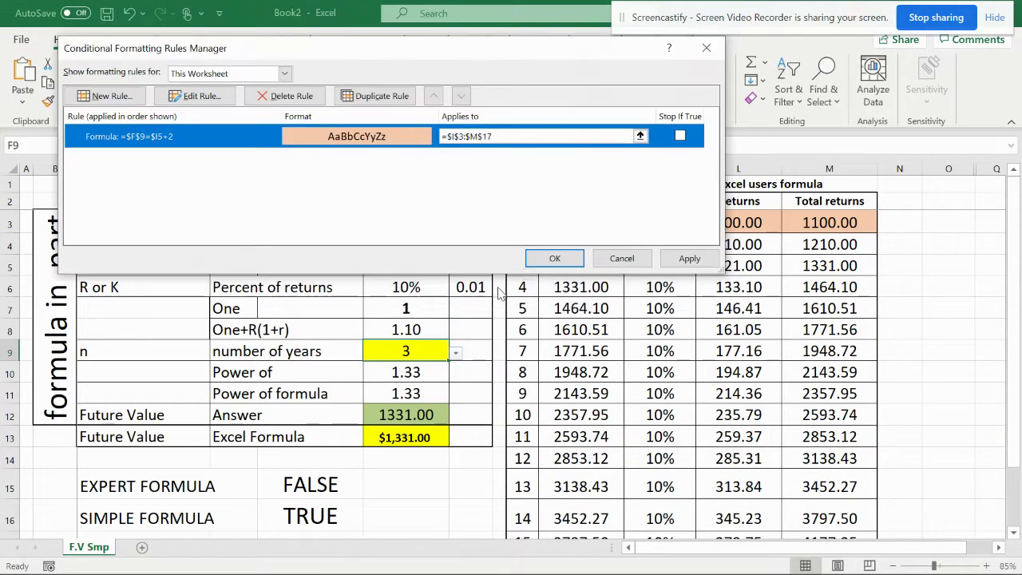
left_click(684, 260)
left_click(579, 259)
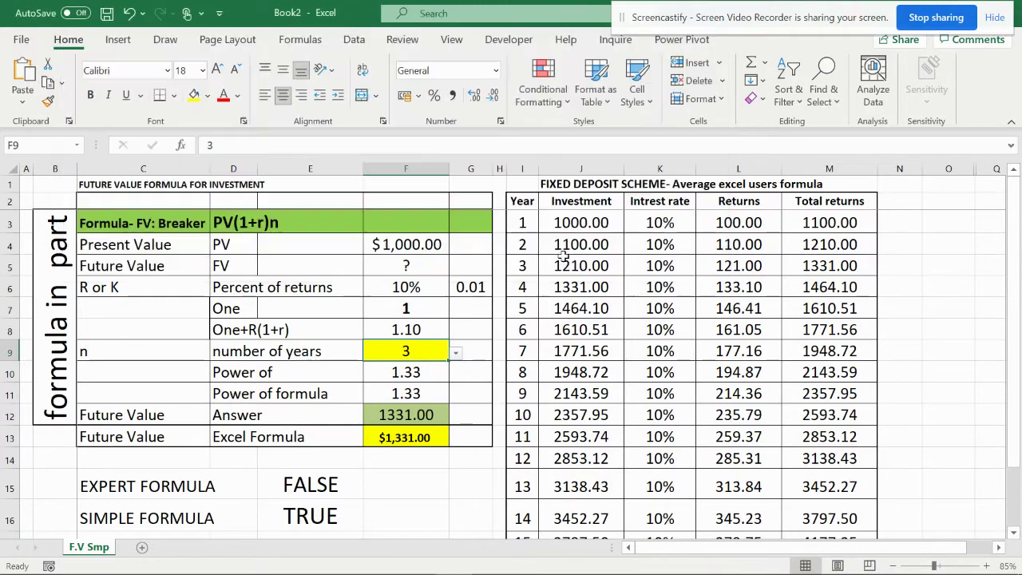
- Revise the rule formula to =$F$9=$I5-1 and apply it so year 2 is shaded
left_click(537, 94)
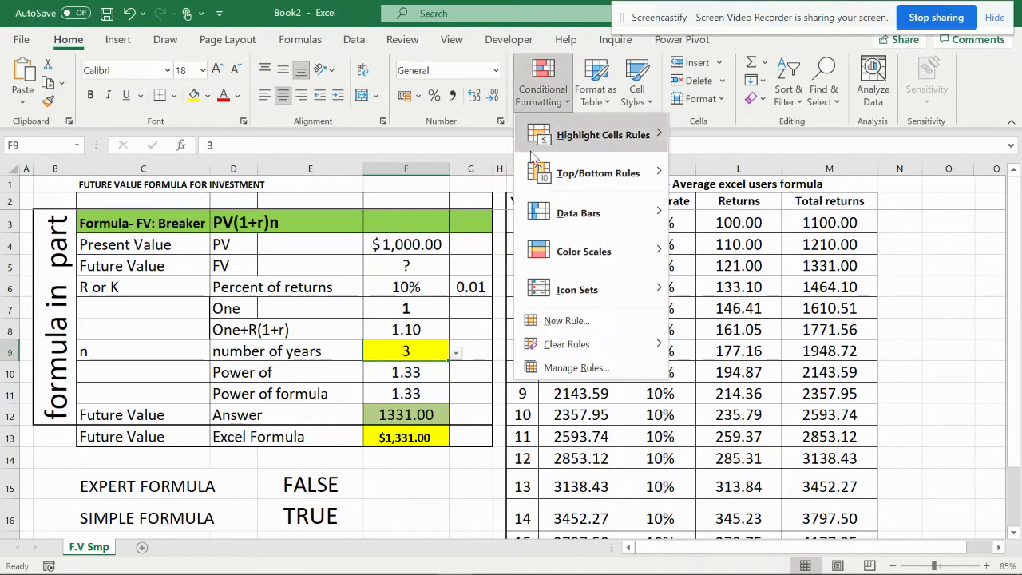
left_click(542, 368)
left_click(226, 73)
left_click(230, 99)
left_click(222, 102)
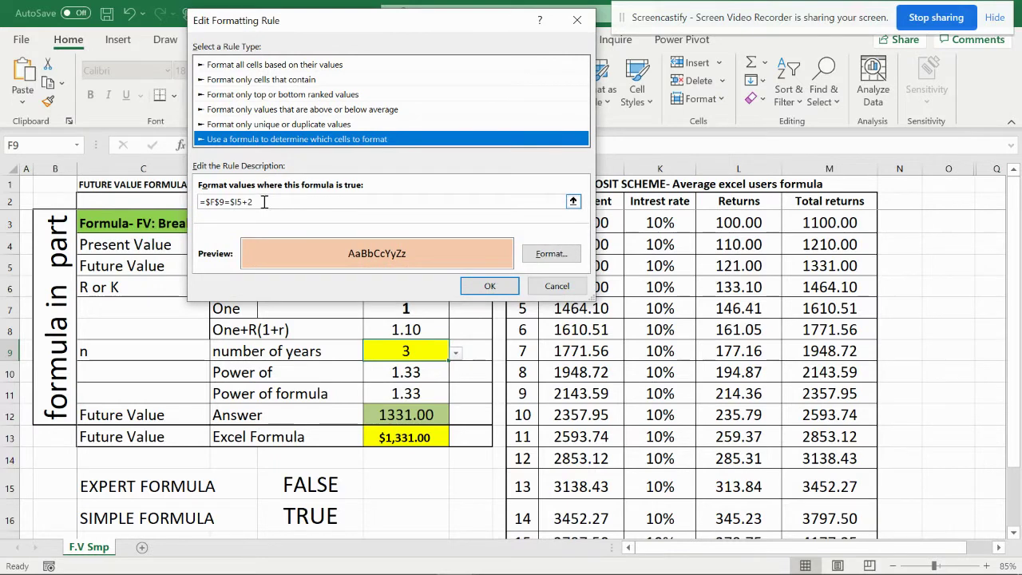
left_click(260, 202)
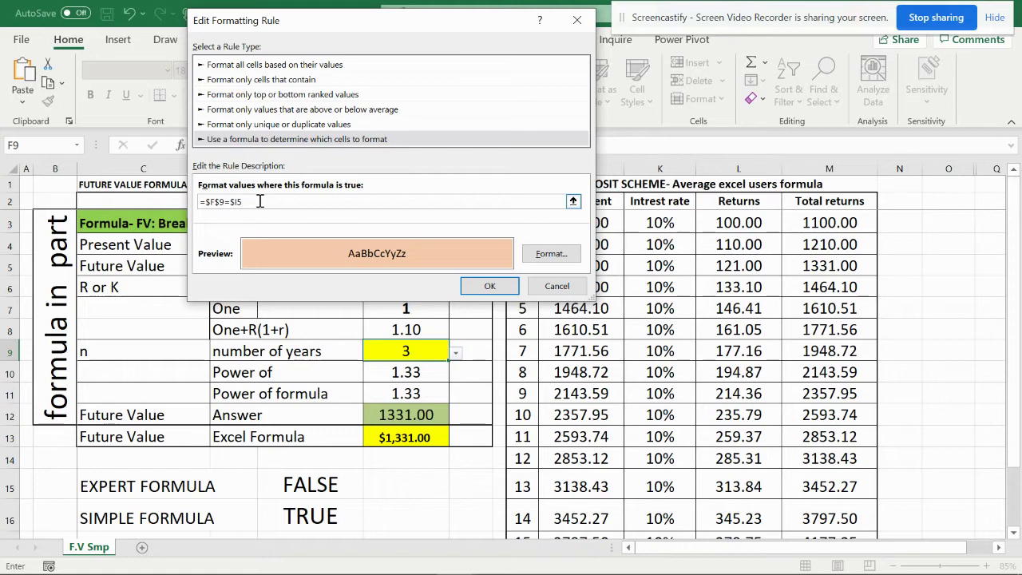
left_click(489, 285)
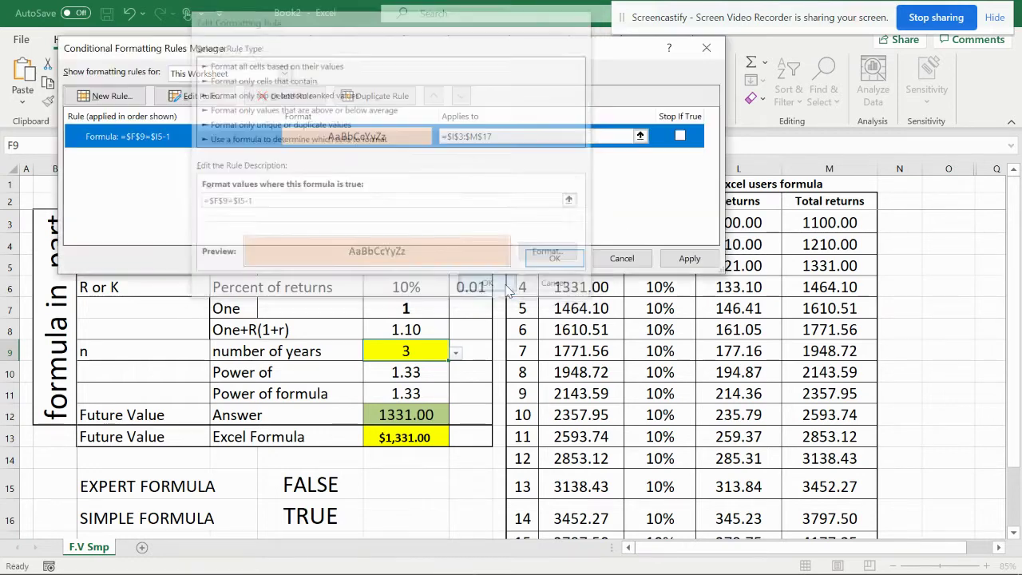
left_click(689, 258)
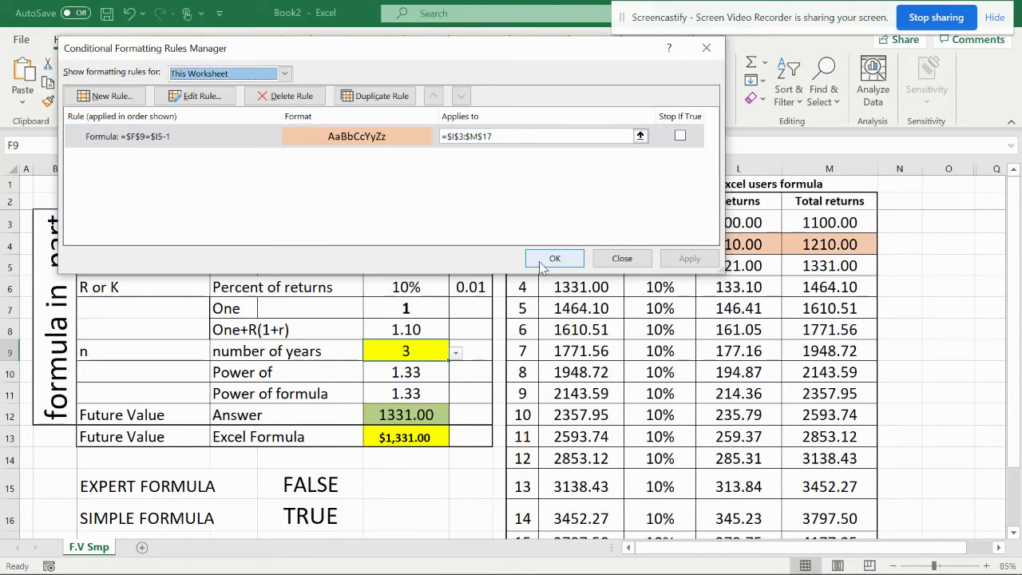
left_click(542, 262)
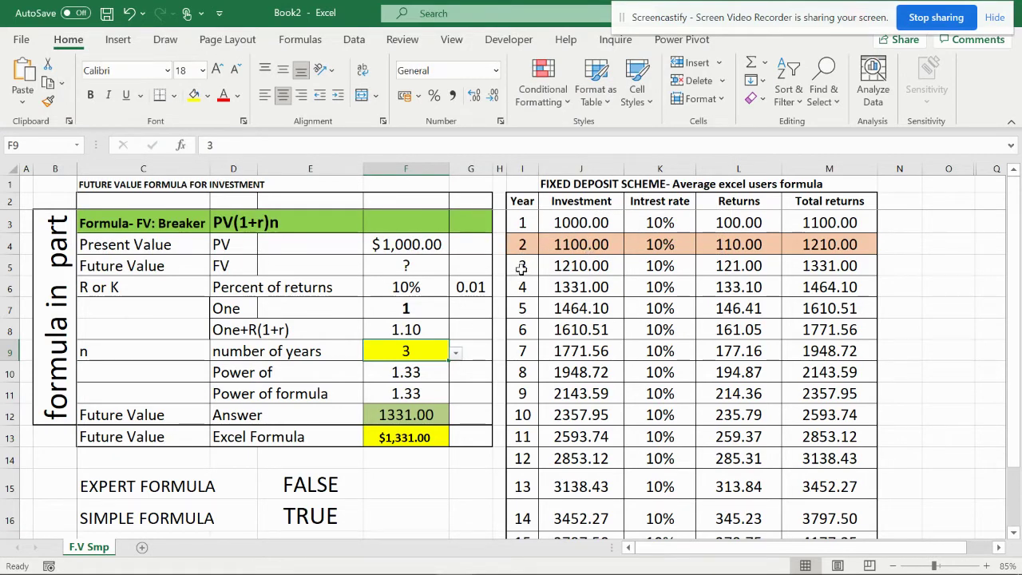
double_click(313, 518)
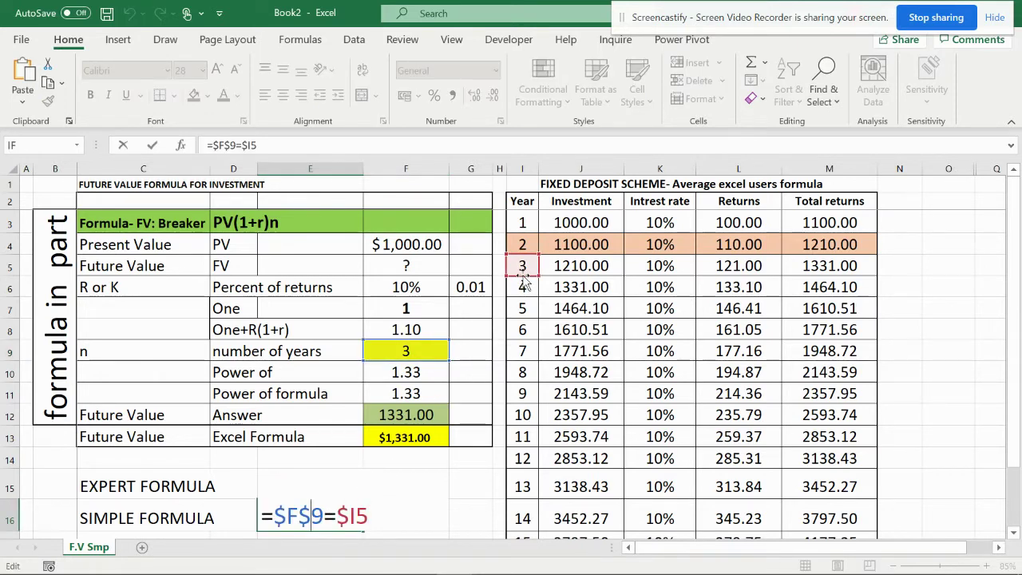
- Duplicate, reorder and delete highlight rules in the rules manager, then discard the changes
key("Escape")
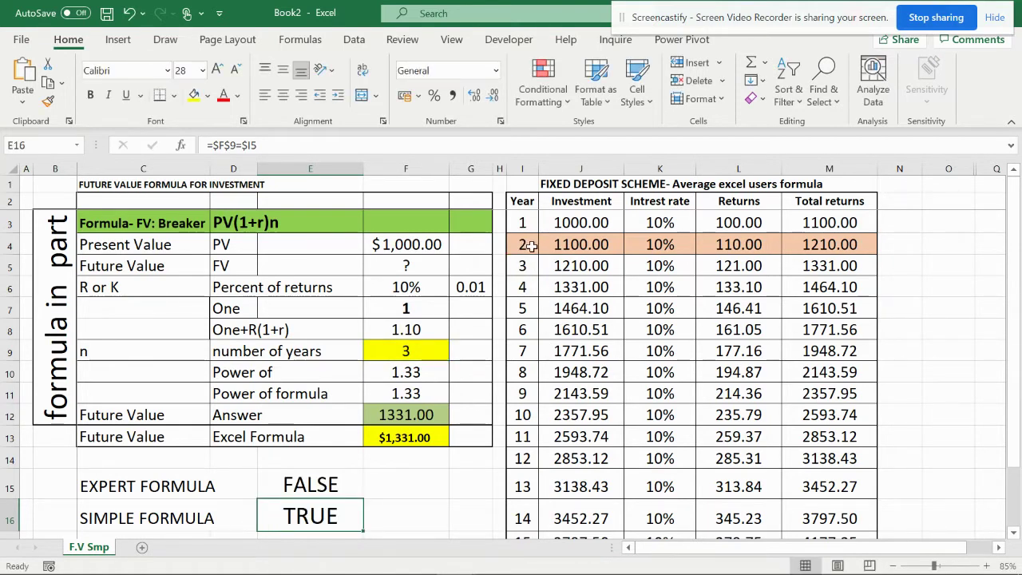
left_click(532, 247)
left_click(543, 80)
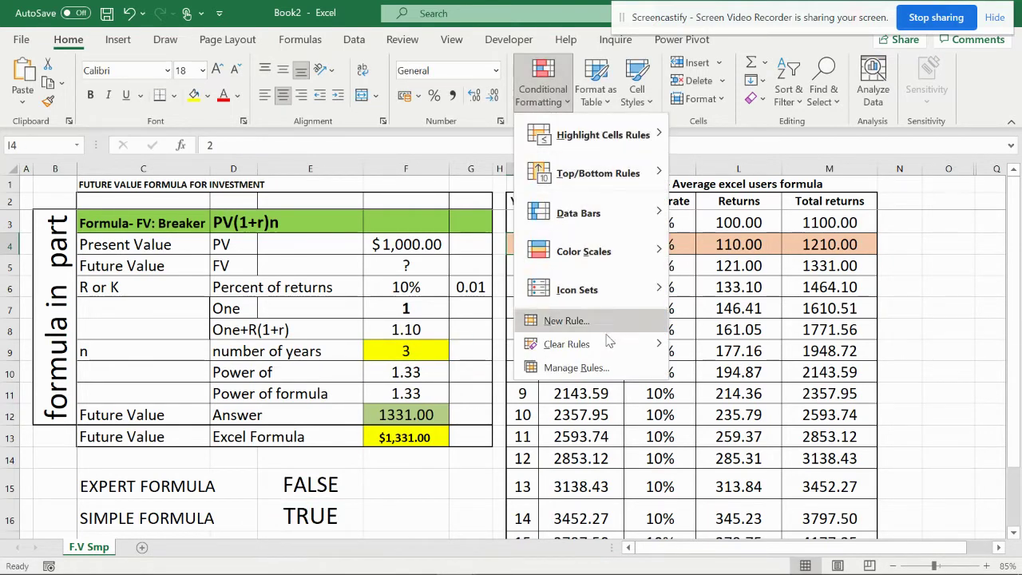
mouse_move(610, 343)
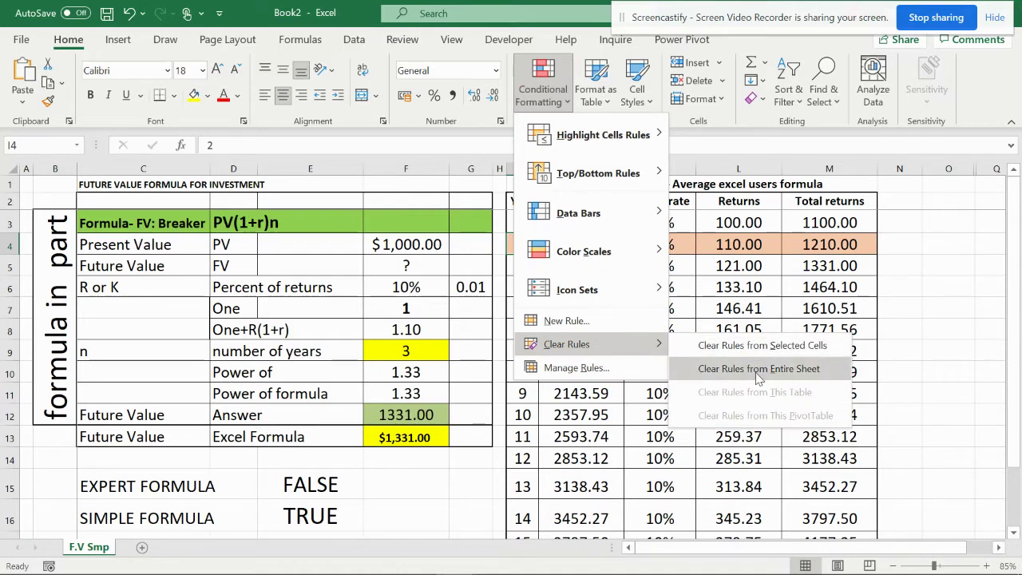
left_click(597, 367)
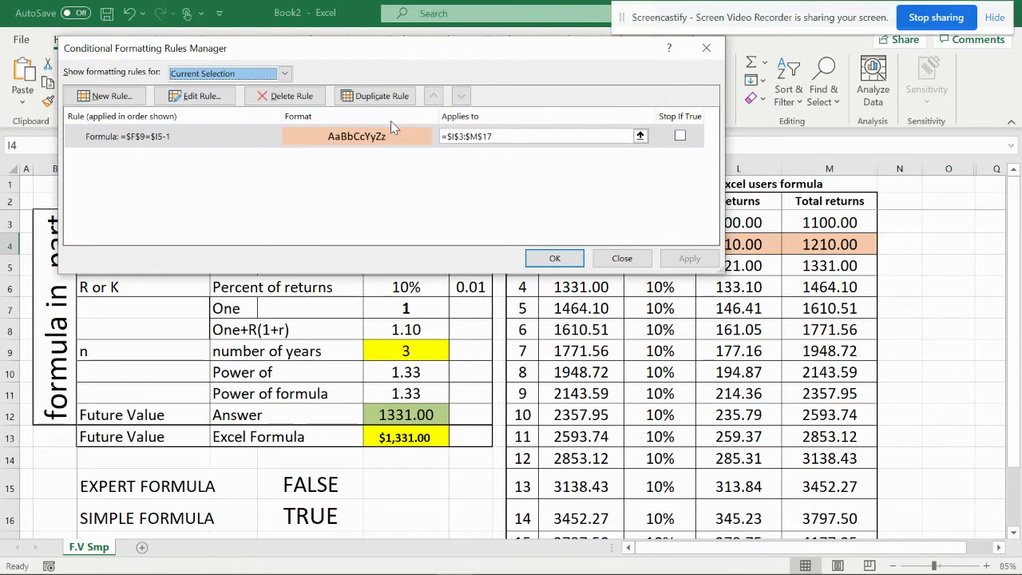
left_click(366, 96)
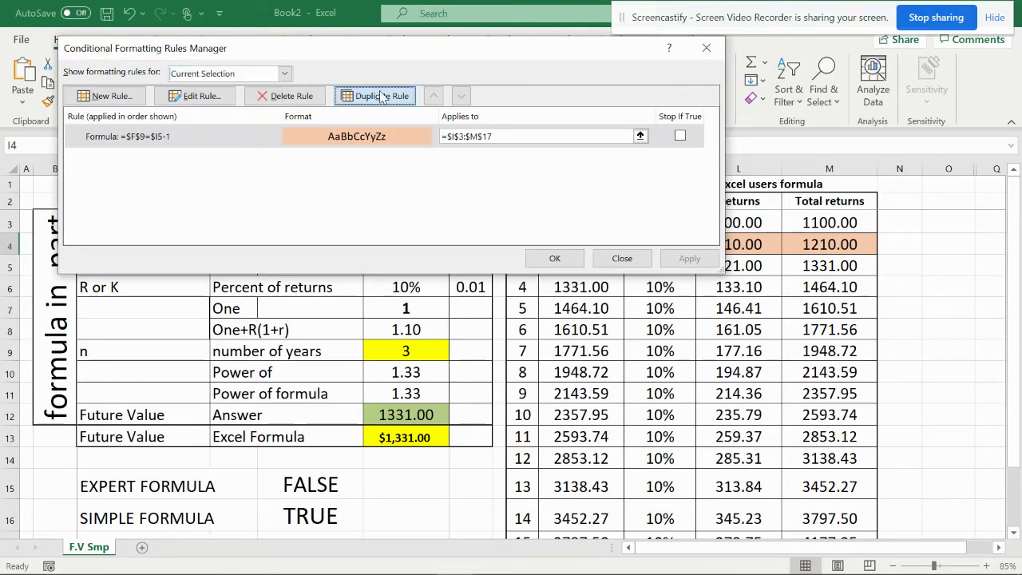
left_click(461, 96)
left_click(434, 95)
left_click(290, 95)
left_click(289, 97)
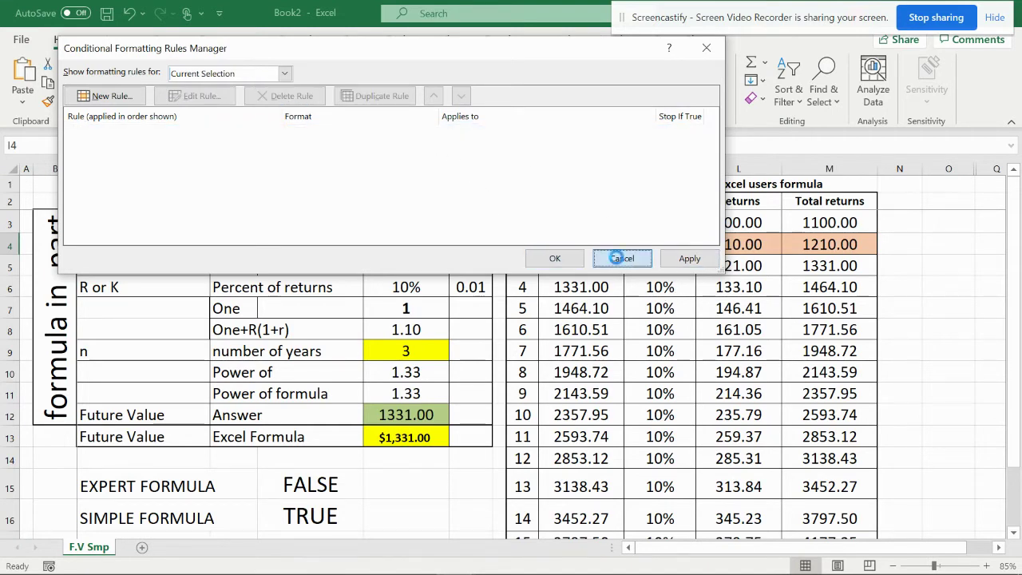
left_click(621, 258)
- Clear all rules from the entire sheet and confirm the rules manager lists none
left_click(540, 98)
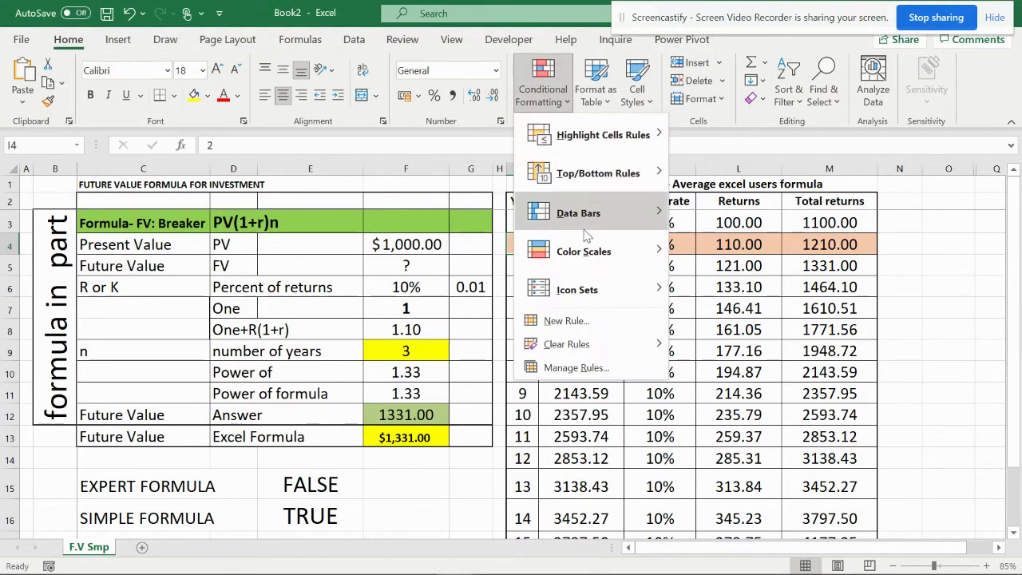
mouse_move(639, 343)
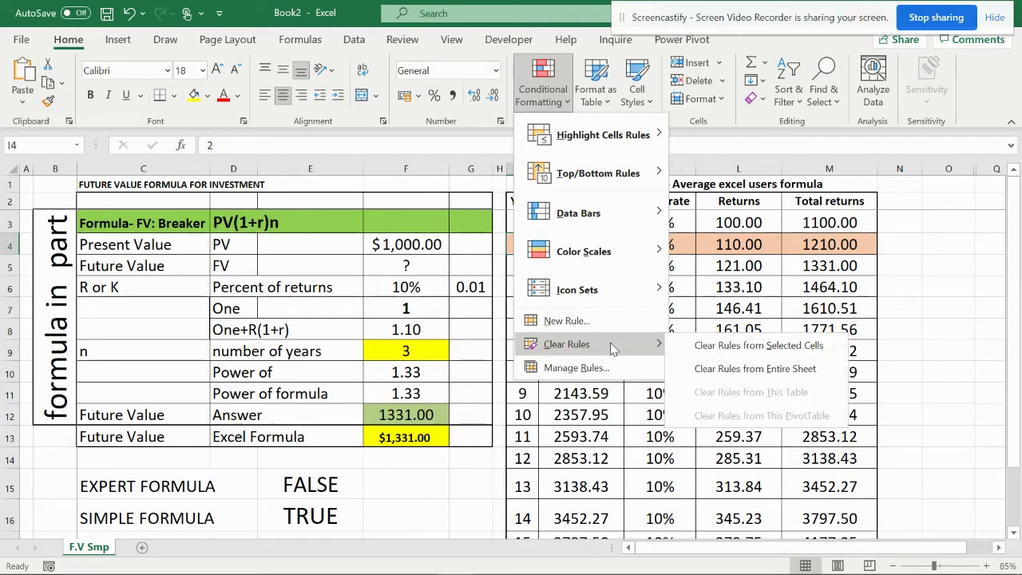
left_click(727, 374)
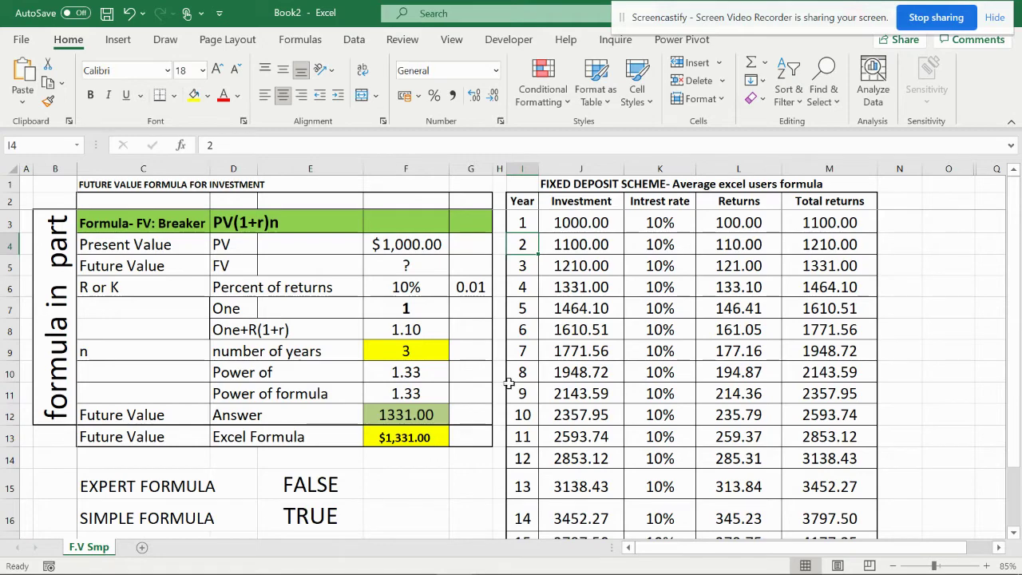
left_click(543, 114)
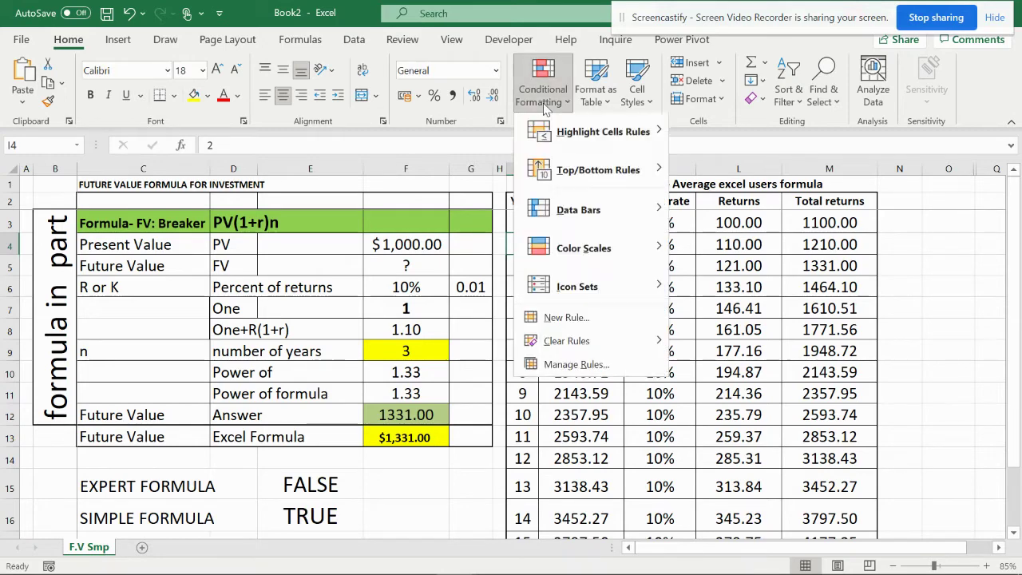
left_click(602, 370)
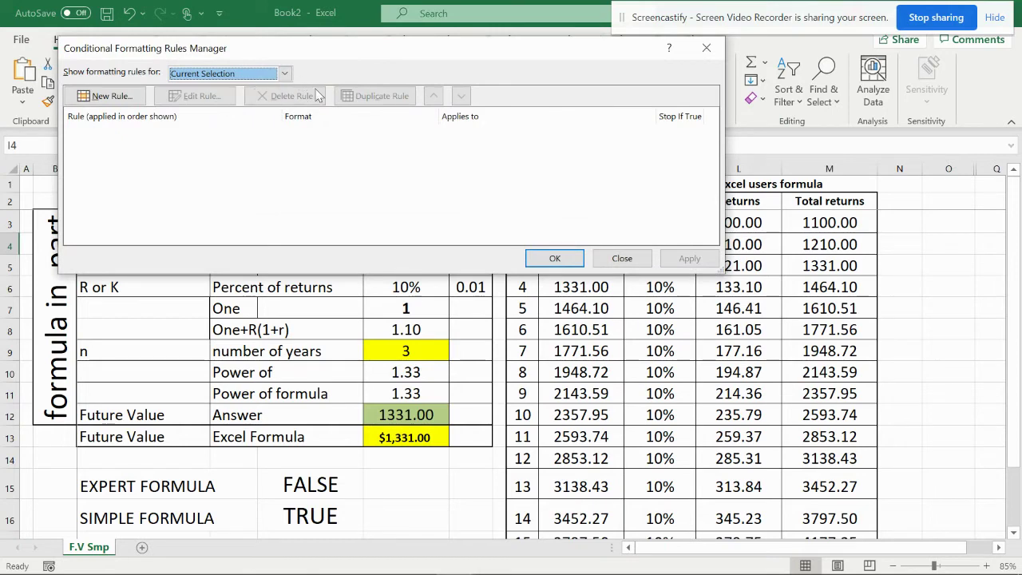
left_click(622, 258)
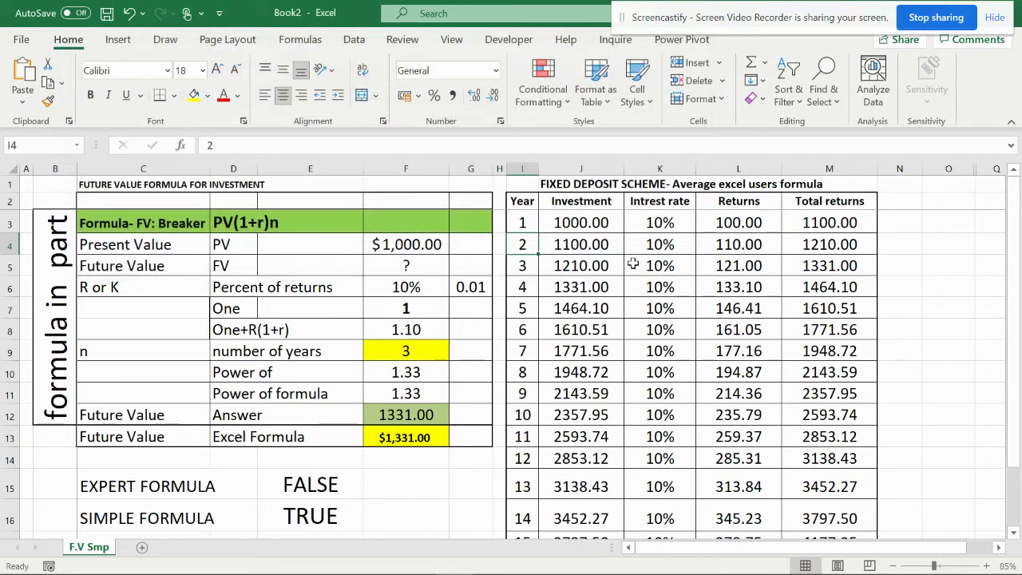
left_click(343, 502)
- Try different year cells in E16's comparison formula, ending with =$F$9=$I3
double_click(340, 508)
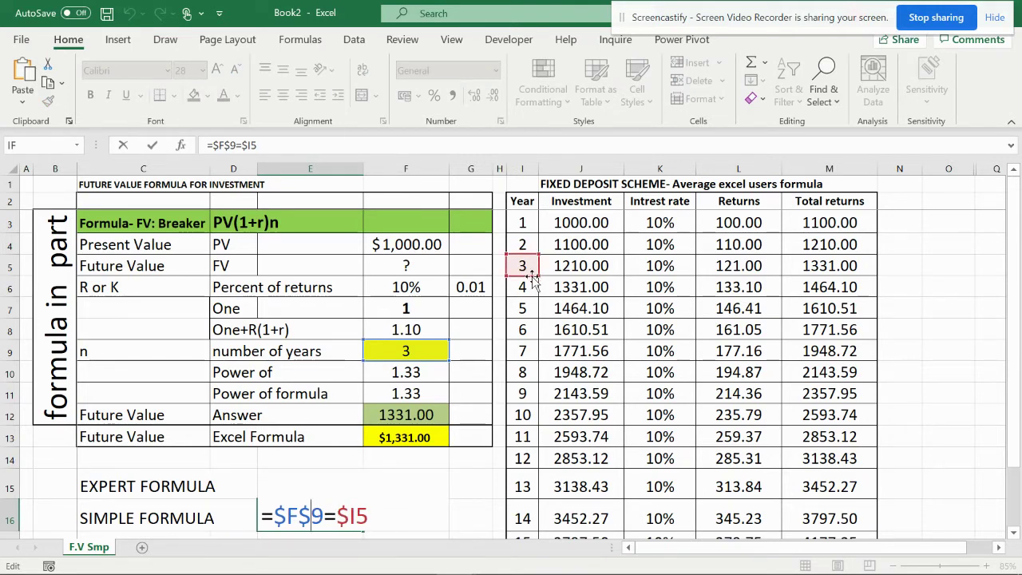
left_click_drag(532, 272, 536, 430)
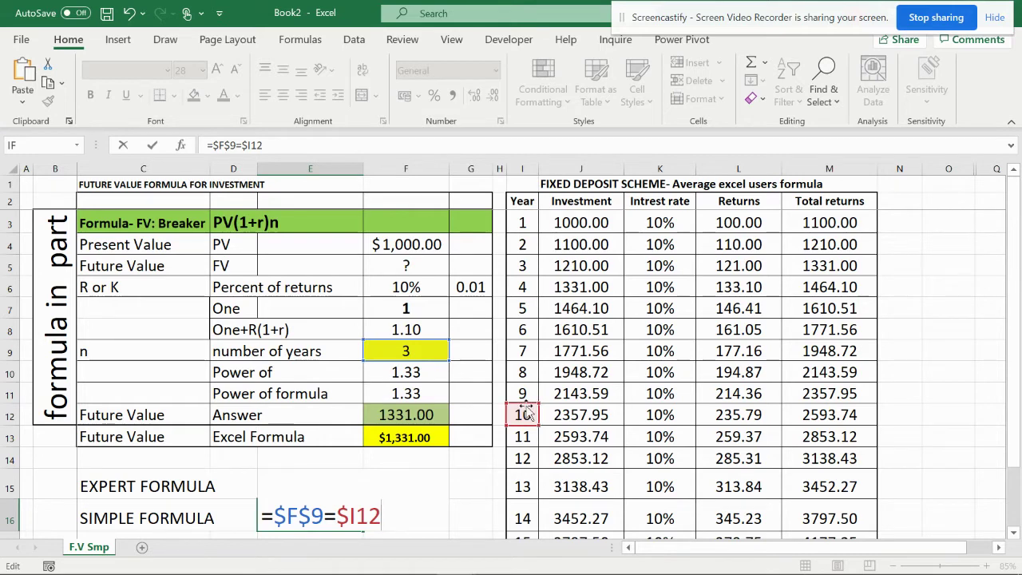
left_click_drag(527, 412, 533, 231)
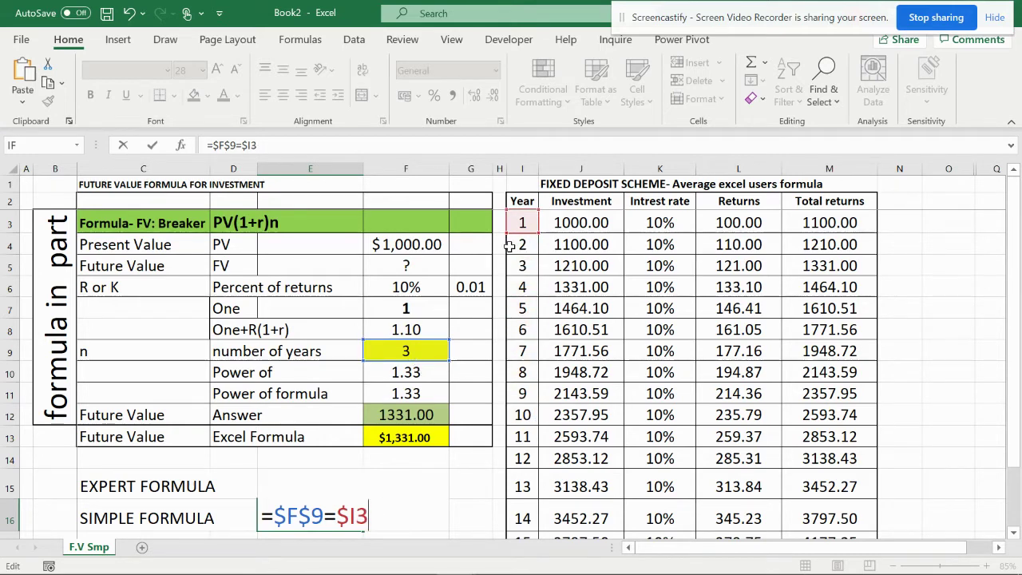
mouse_move(524, 234)
left_mouse_down()
mouse_move(524, 527)
mouse_move(513, 301)
mouse_move(523, 192)
mouse_move(529, 287)
mouse_move(529, 226)
left_mouse_up()
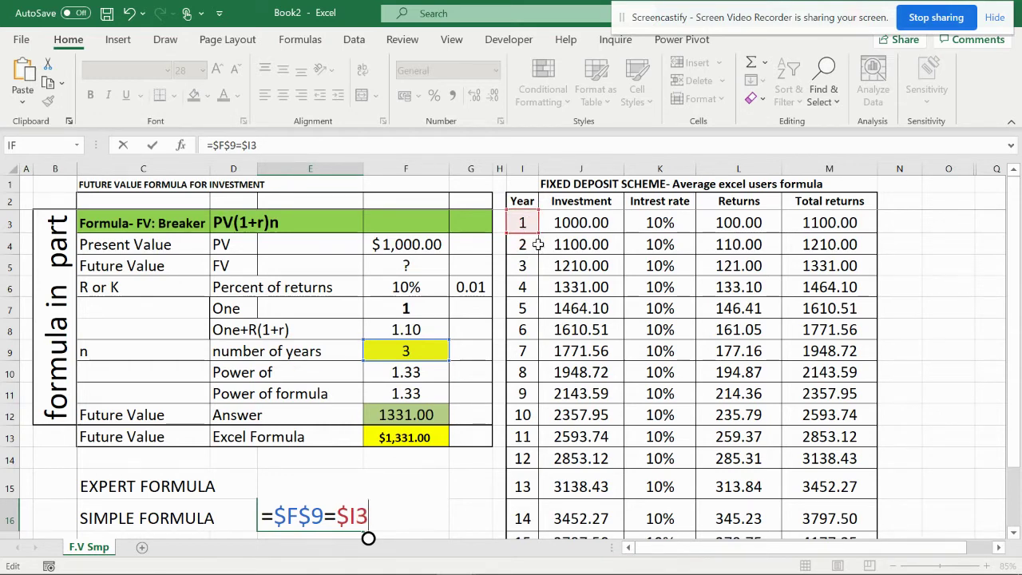
key("Return")
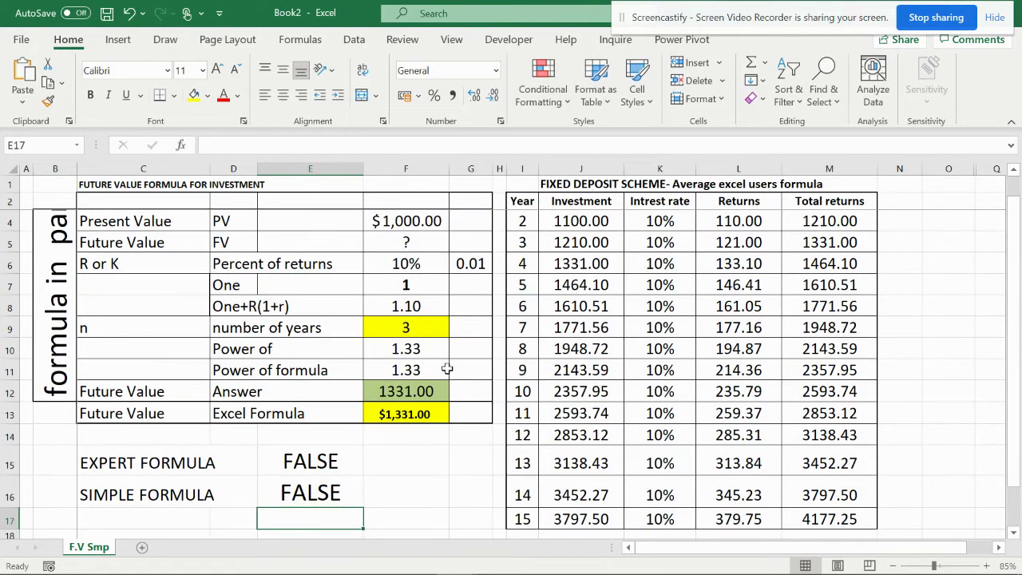
- Set the number of years in F9 to 1, giving 1100.00 and TRUE in both checks
scroll(447, 369, "up", 1)
left_click(441, 351)
left_click(455, 352)
left_click_drag(459, 407, 458, 374)
left_click(432, 367)
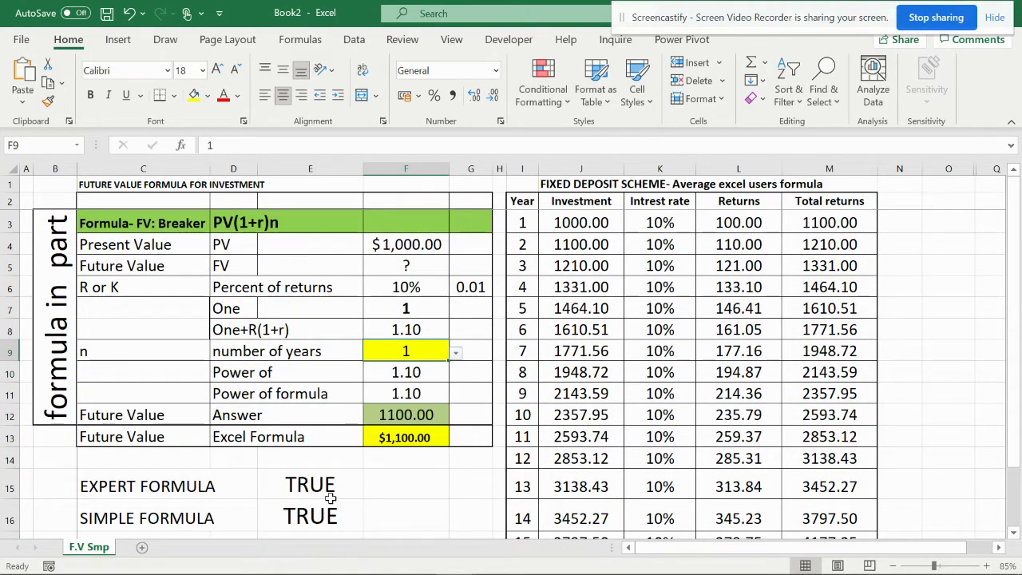
left_click(302, 523)
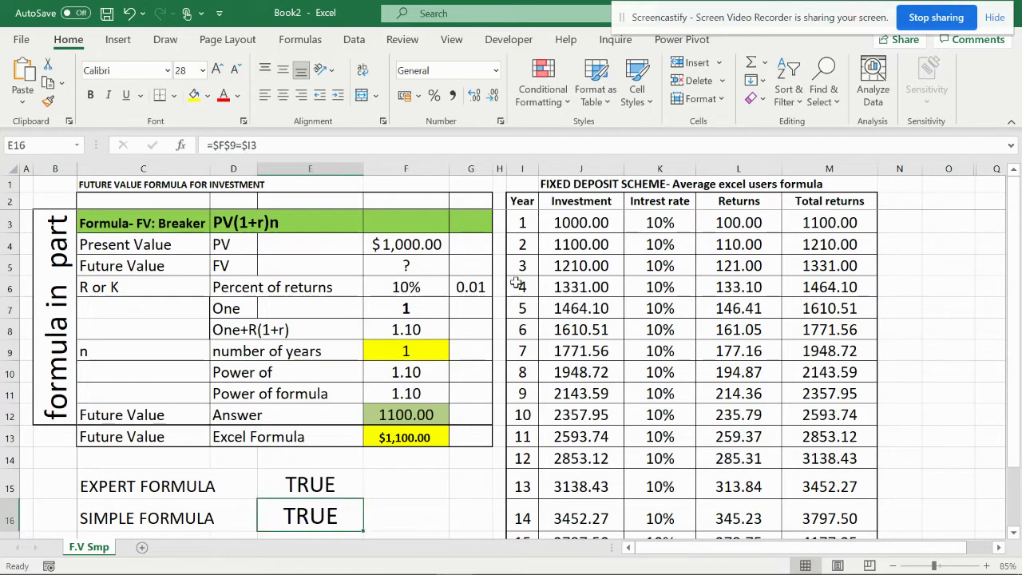
left_click(530, 223)
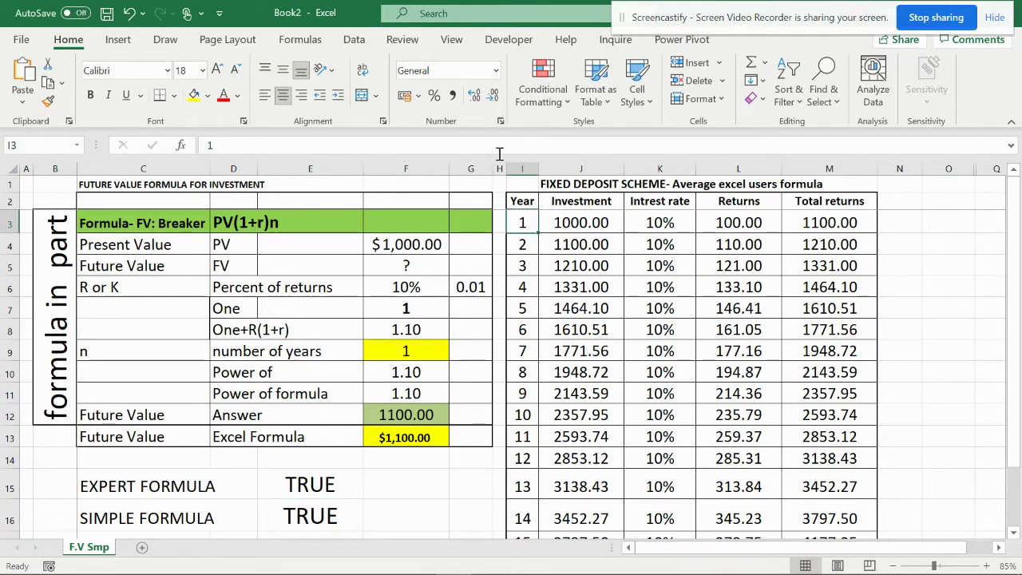
- Start a new conditional formatting rule that uses a formula to decide which cells to format
left_click(549, 106)
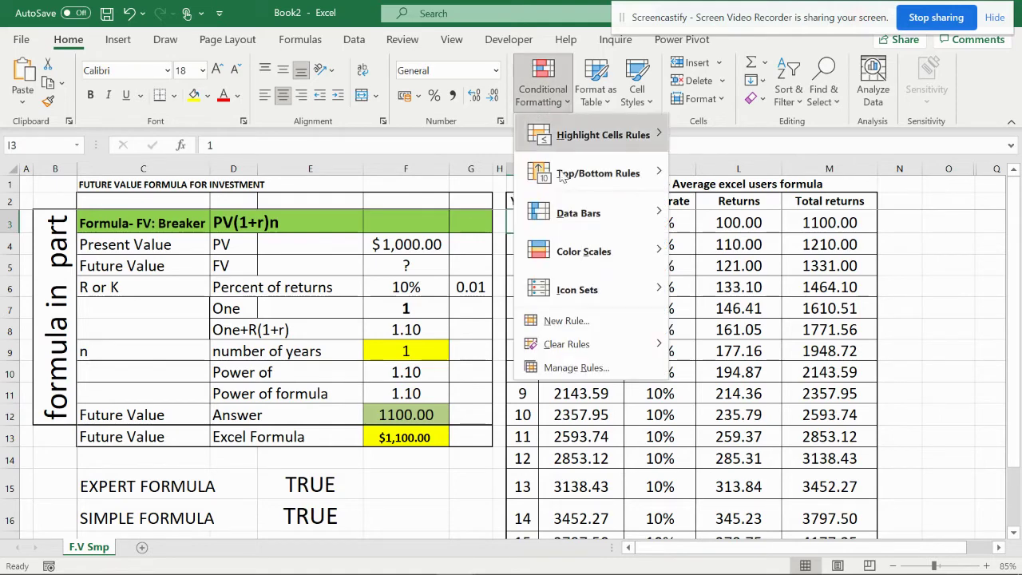
left_click(566, 321)
left_click(363, 131)
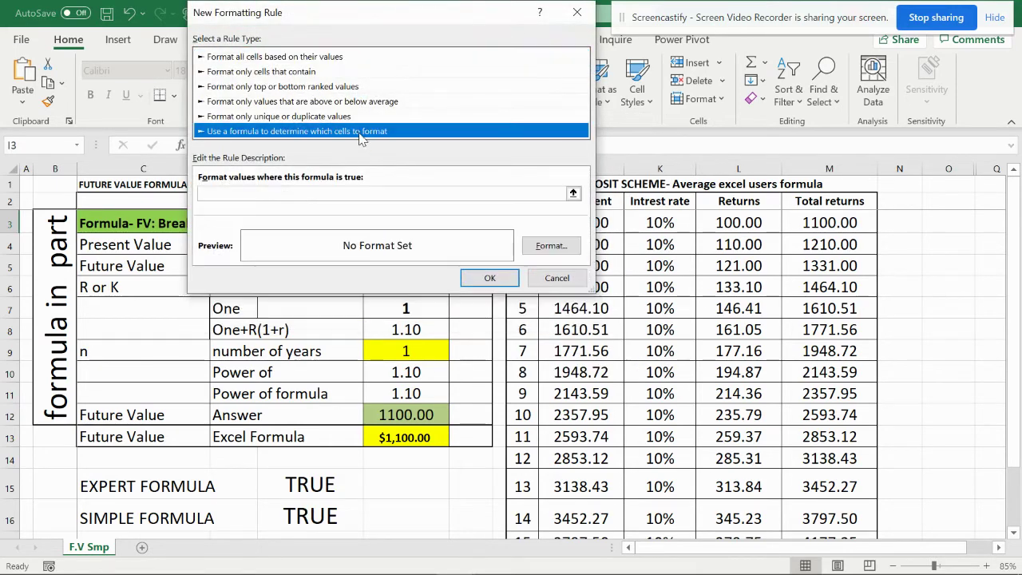
left_click(354, 192)
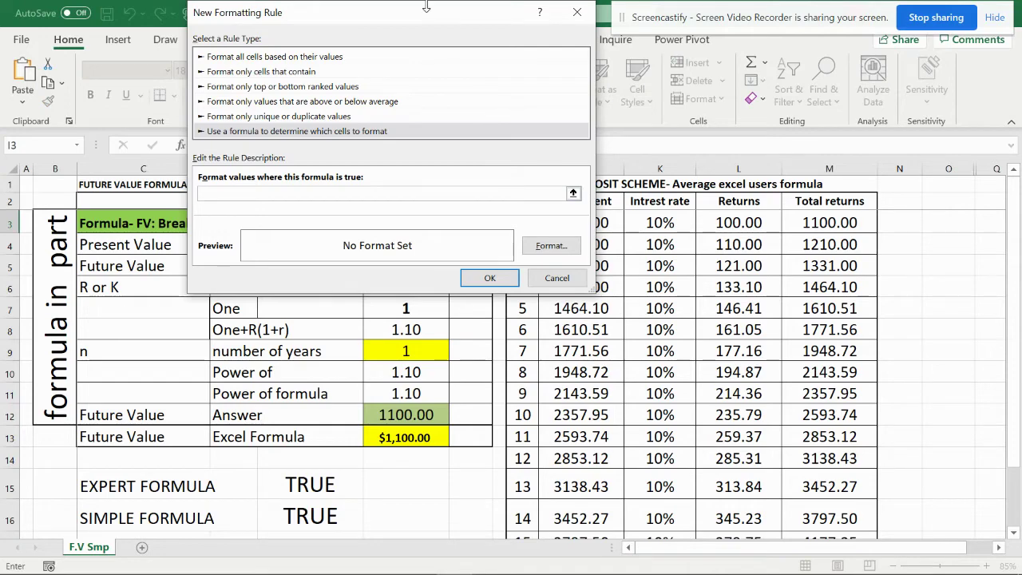
left_click_drag(451, 18, 646, 64)
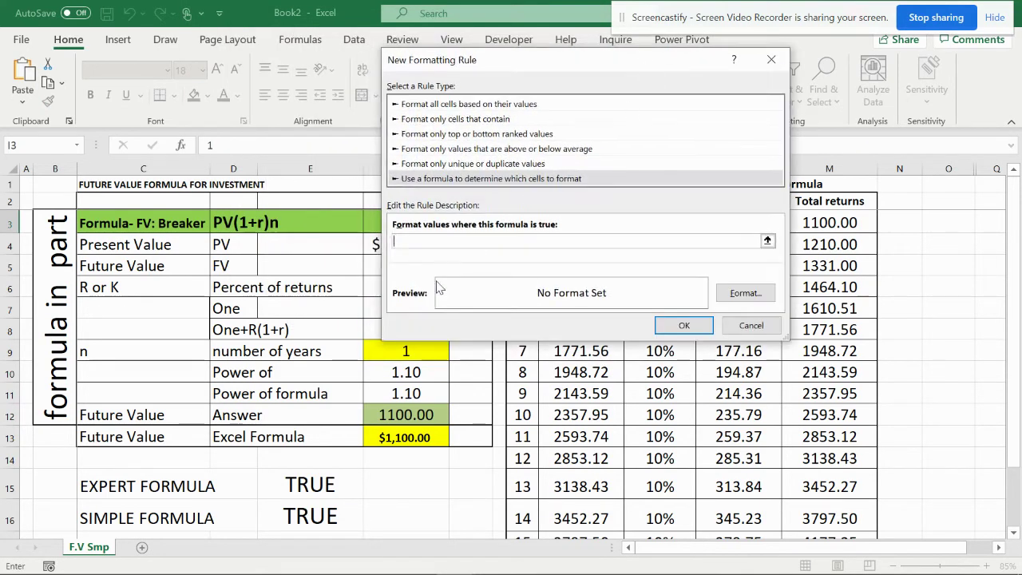
- Enter the rule formula =$F$9=$I3, locking only the column of the I3 reference
left_click(407, 352)
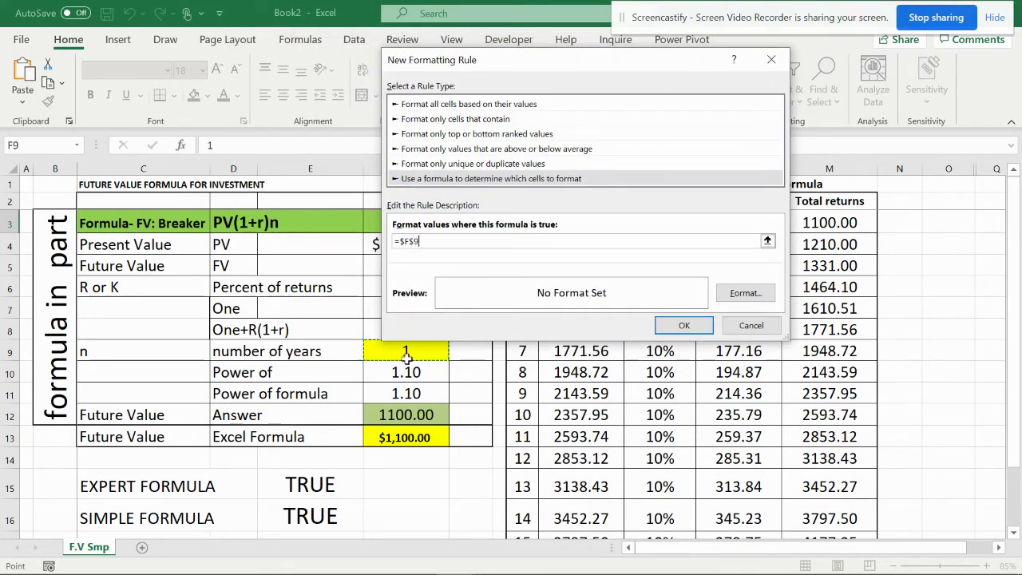
type("=")
left_click(767, 240)
left_click(523, 223)
left_click(525, 244)
left_click(525, 224)
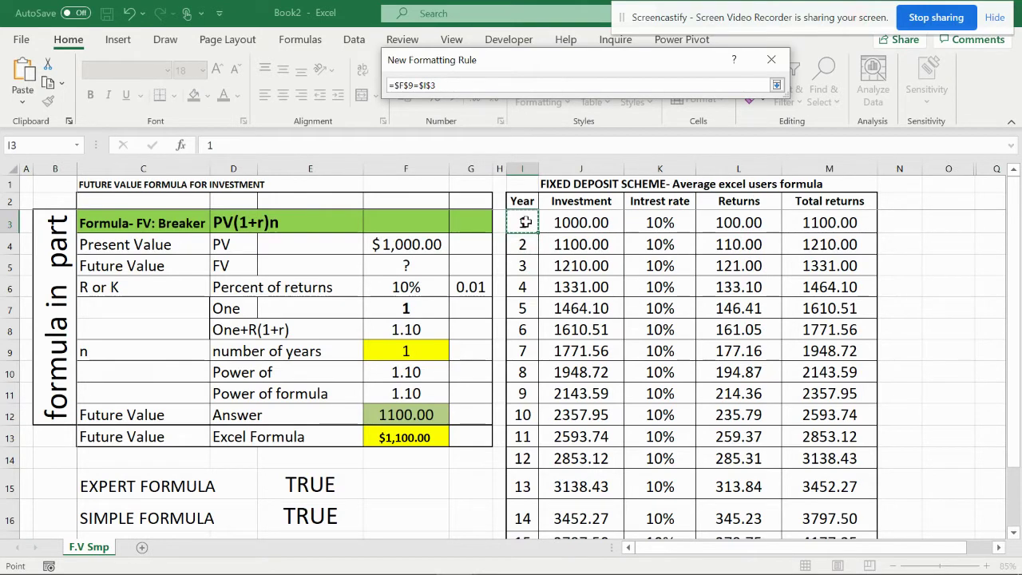
key("F4")
key("F4")
- Save the =$F$9=$I3 rule without setting any format
left_click(776, 86)
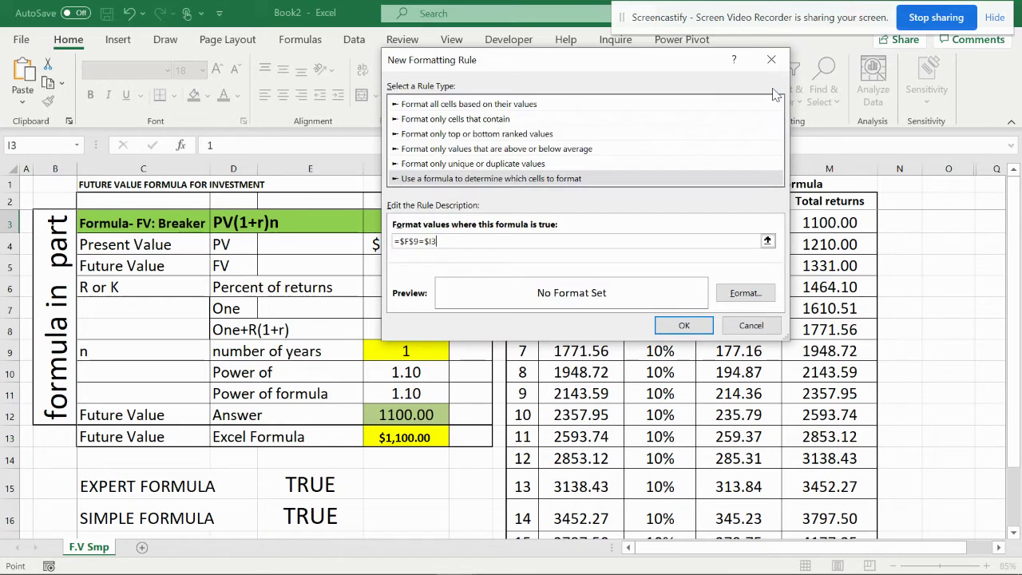
left_click(728, 301)
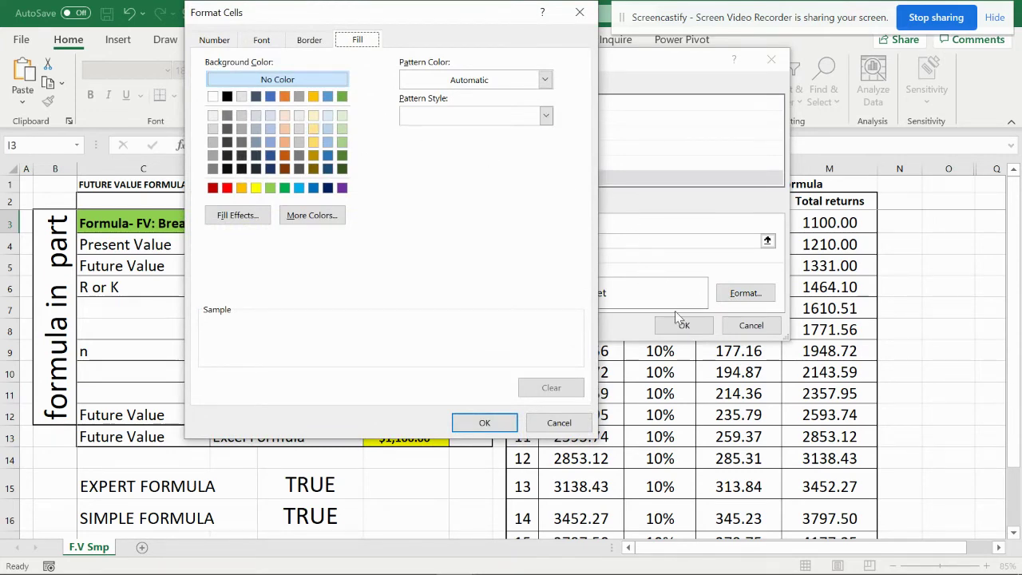
left_click(580, 12)
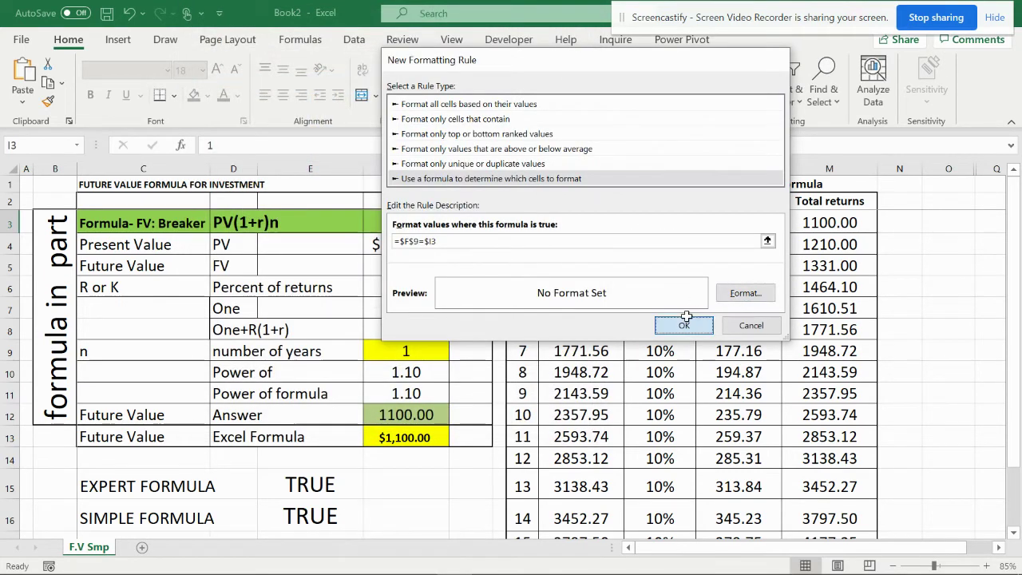
left_click(685, 325)
left_click(543, 100)
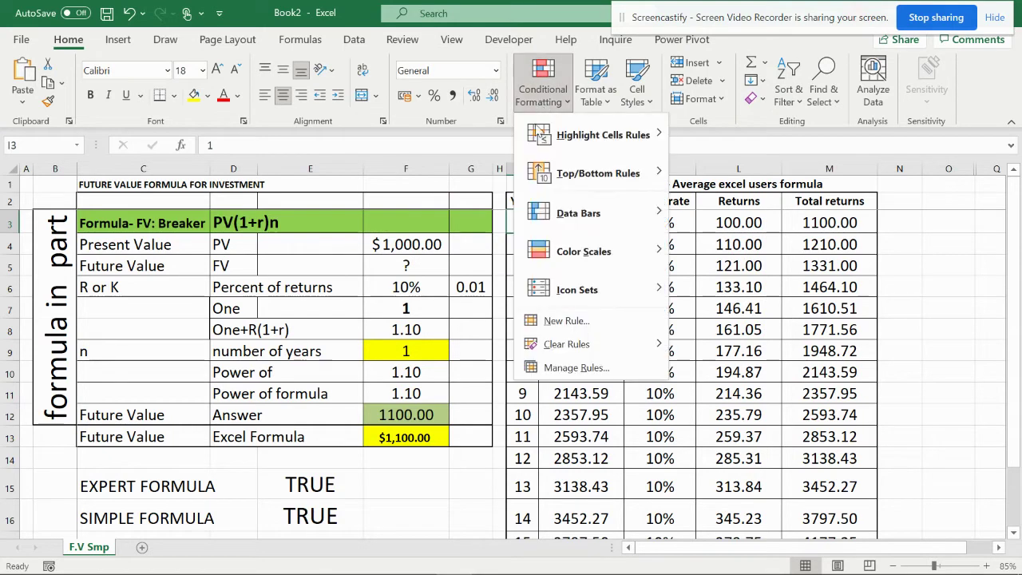
- In Manage Rules, set the rule's Applies to range to =$I$3:$M$17 and apply it
left_click(577, 368)
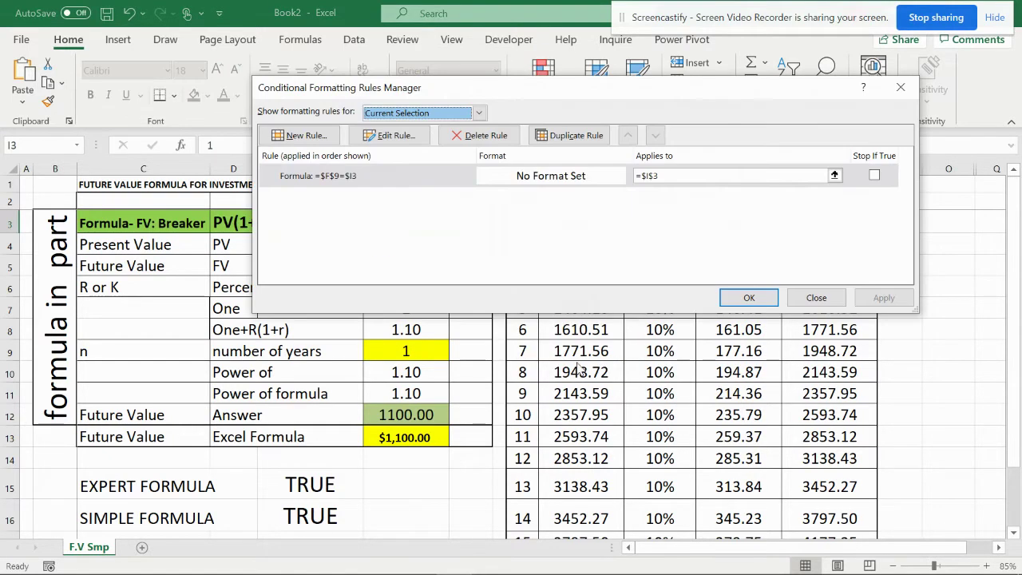
left_click(666, 174)
left_click(836, 175)
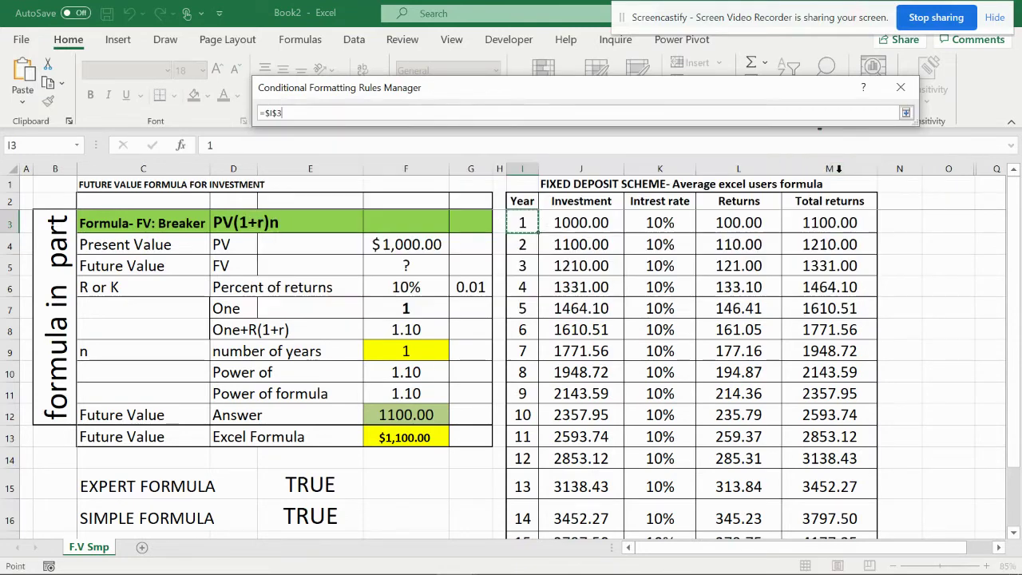
left_click_drag(524, 223, 797, 498)
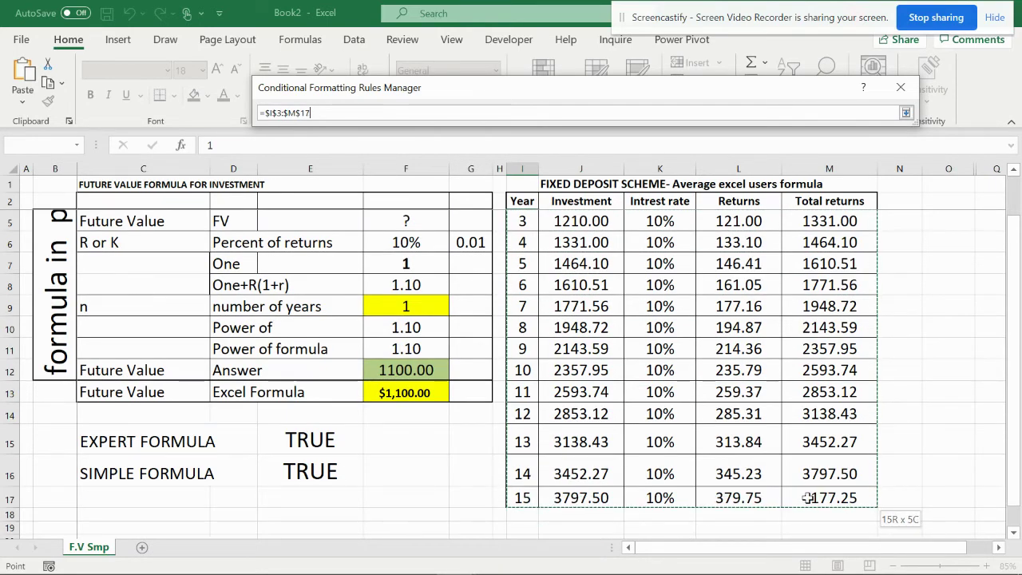
scroll(797, 495, "up", 1)
left_click(907, 114)
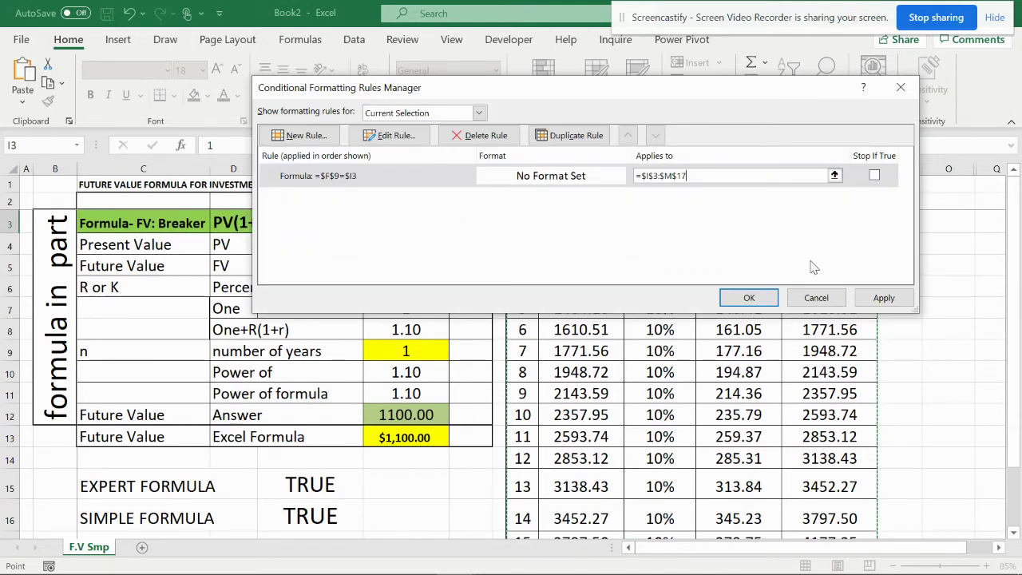
left_click(864, 293)
left_click_drag(661, 90, 727, 98)
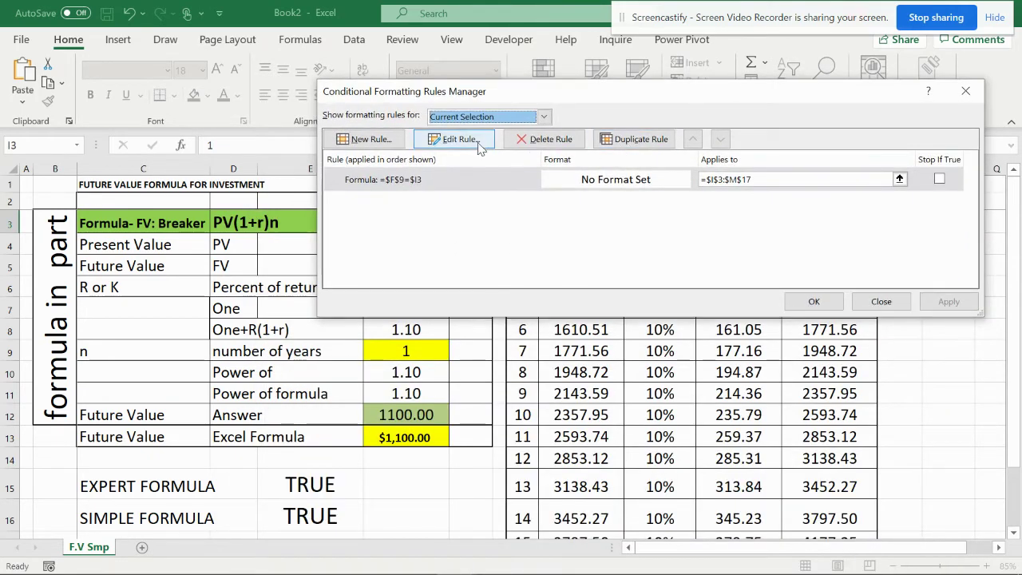
- Edit the =$F$9=$I3 rule to use a gold fill, then apply and close Rules Manager
left_click(565, 181)
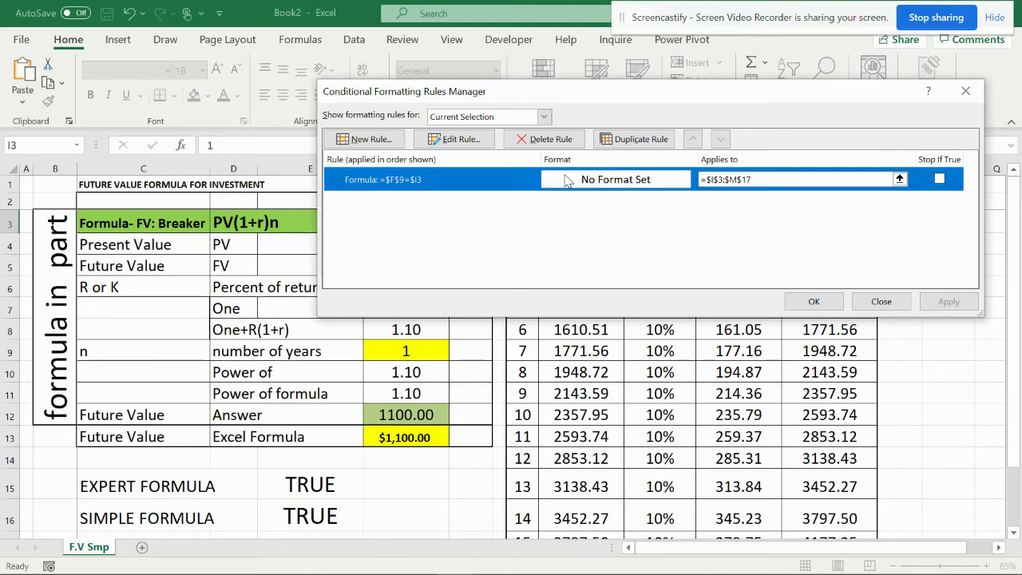
left_click(453, 139)
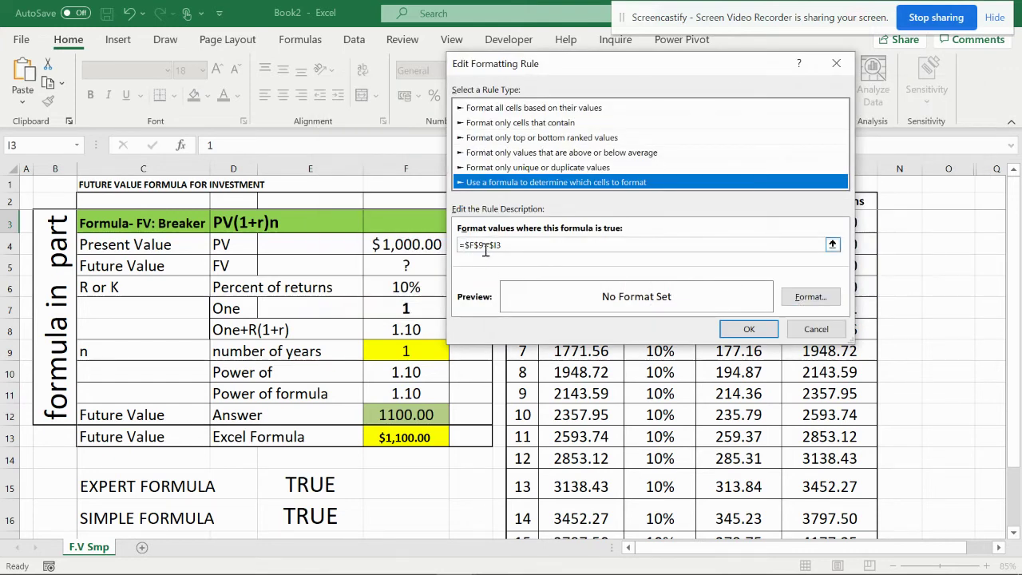
left_click(789, 297)
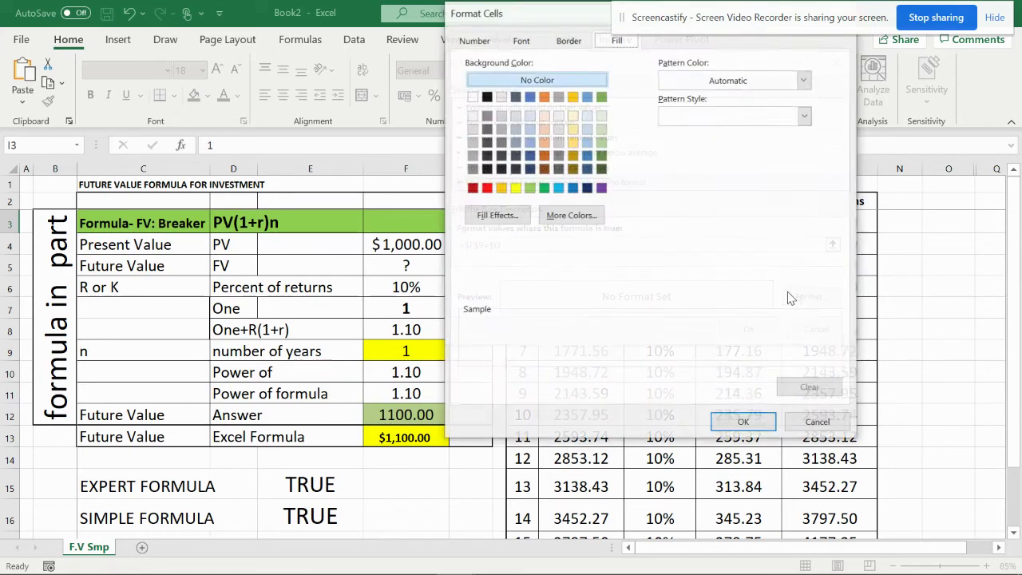
left_click(572, 143)
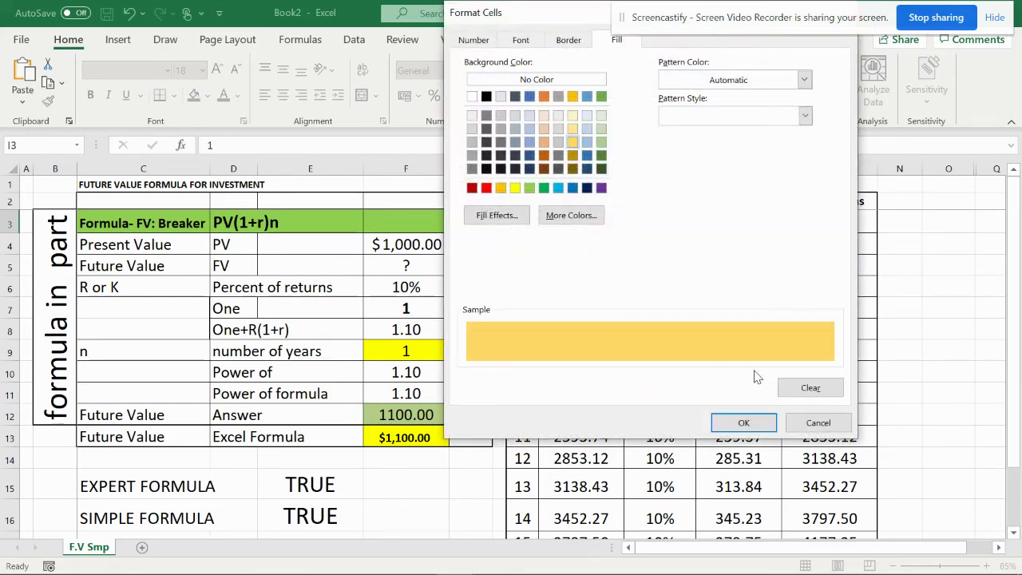
left_click(743, 423)
left_click(750, 329)
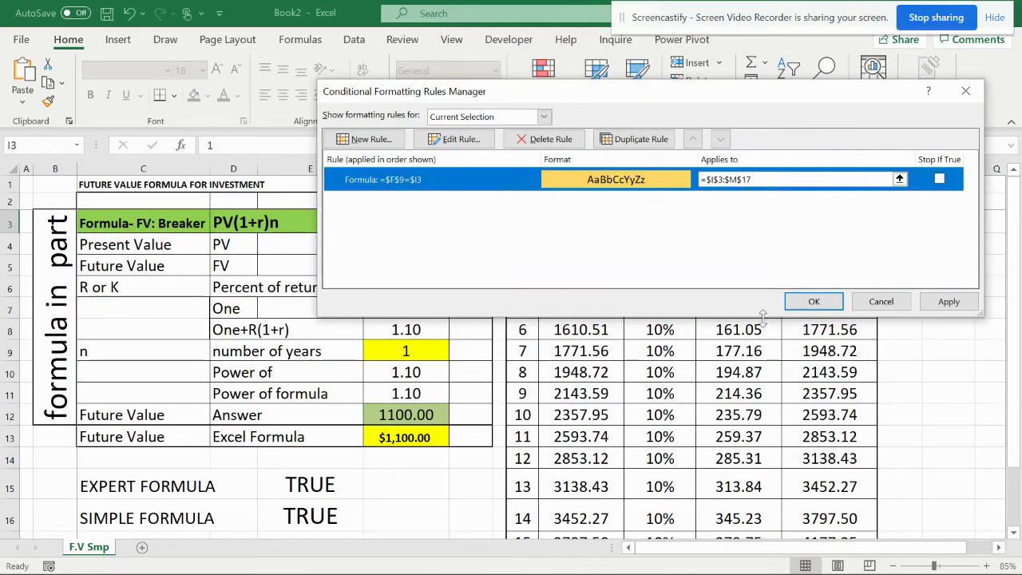
left_click(935, 304)
left_click(813, 301)
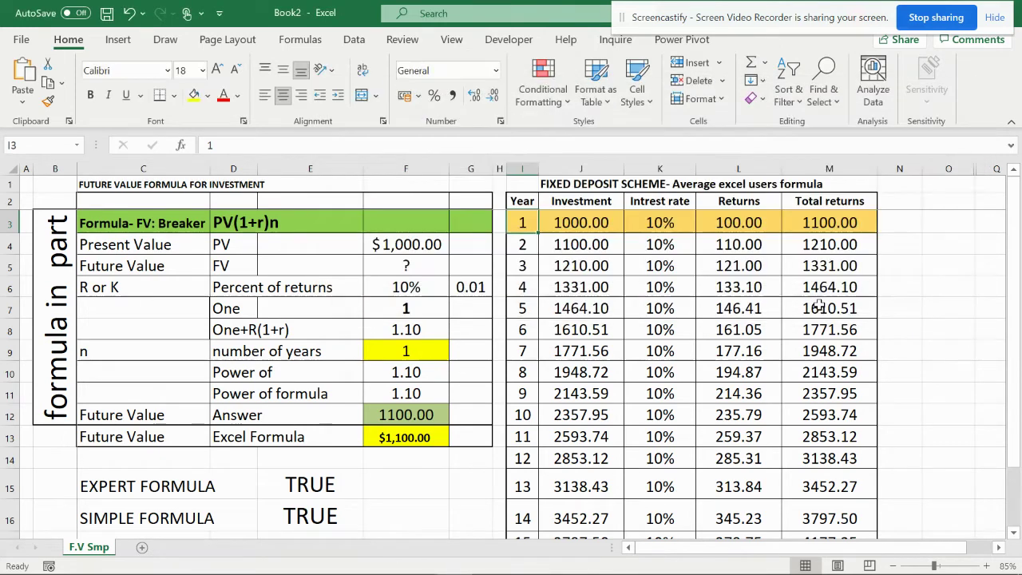
- Set the number of years in F9 to 5, then 10, then 13
left_click(427, 355)
left_click(456, 353)
left_click(417, 404)
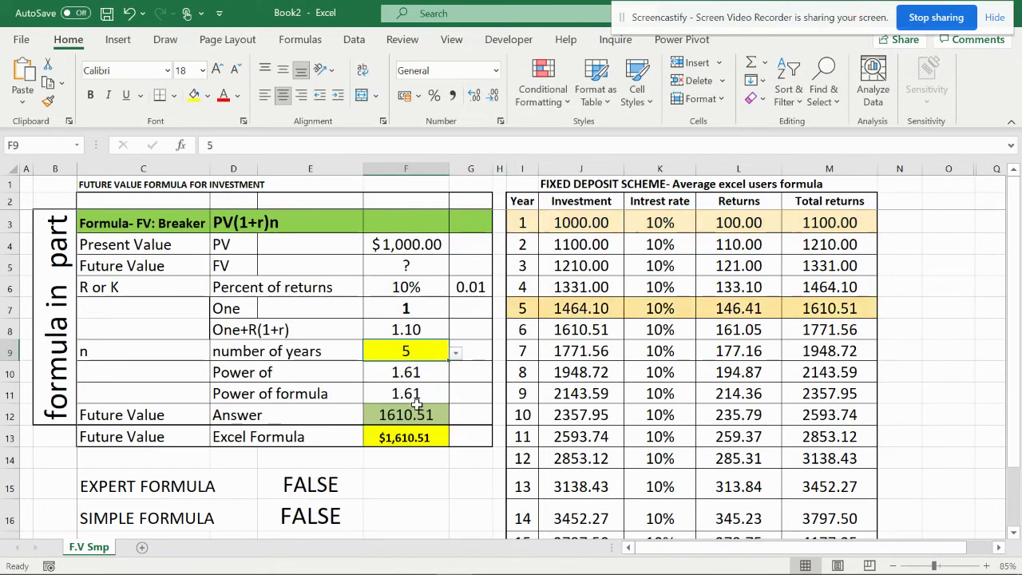
left_click(456, 353)
left_click(467, 382)
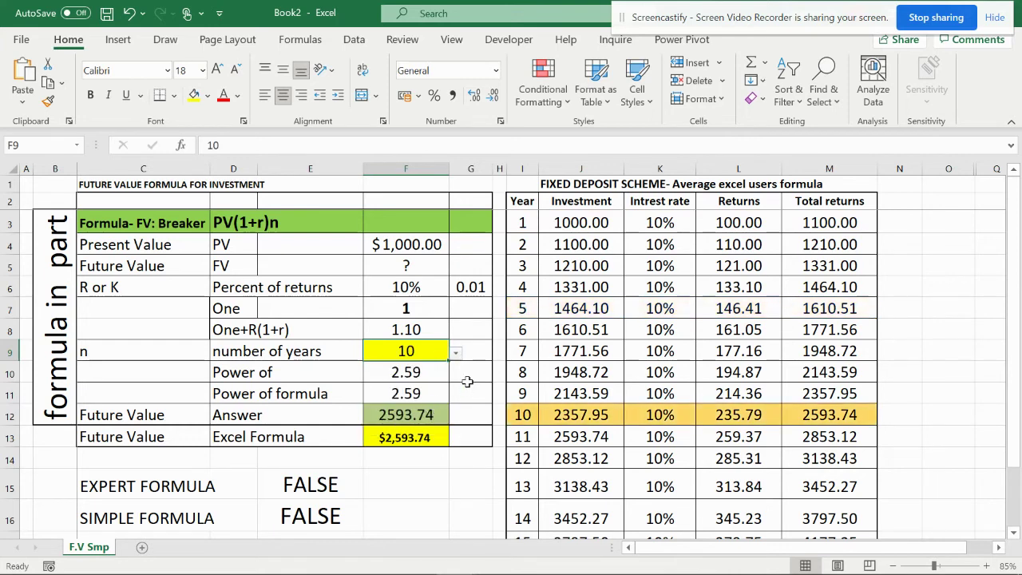
left_click(456, 352)
left_click(416, 418)
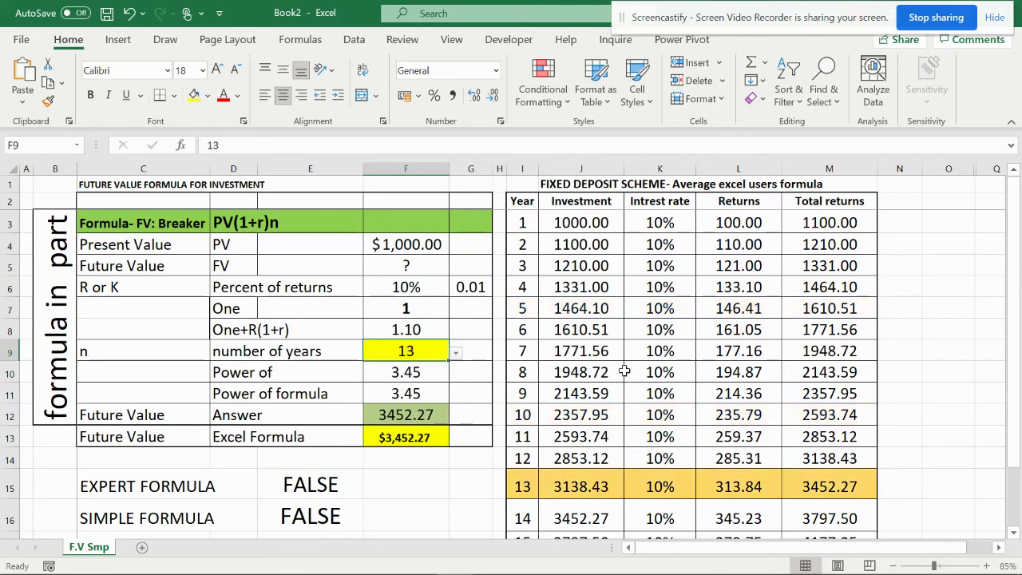